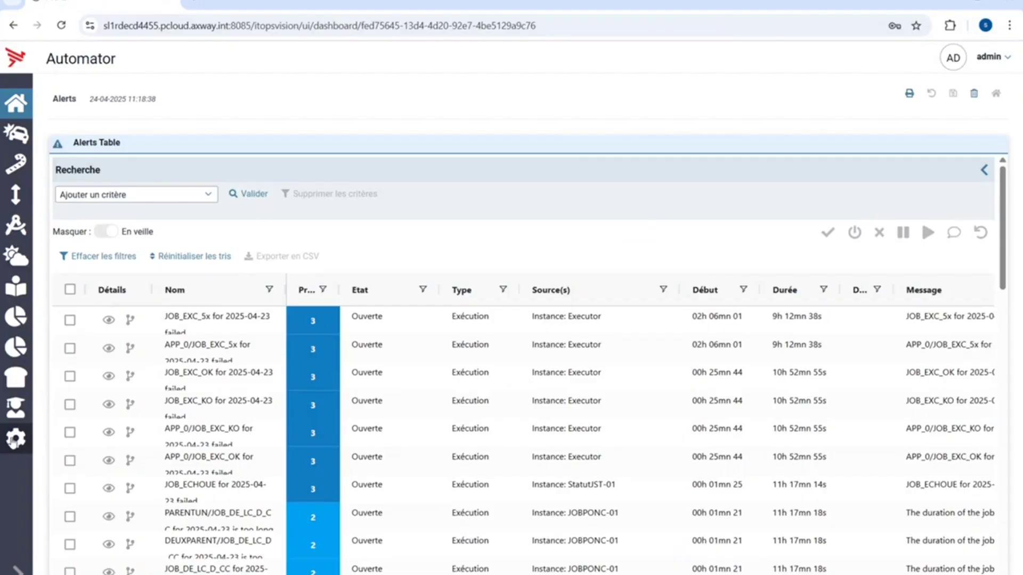
Start a new dashboard in the configuration's dashboard management, entering Démo as both name and title
left_click(14, 441)
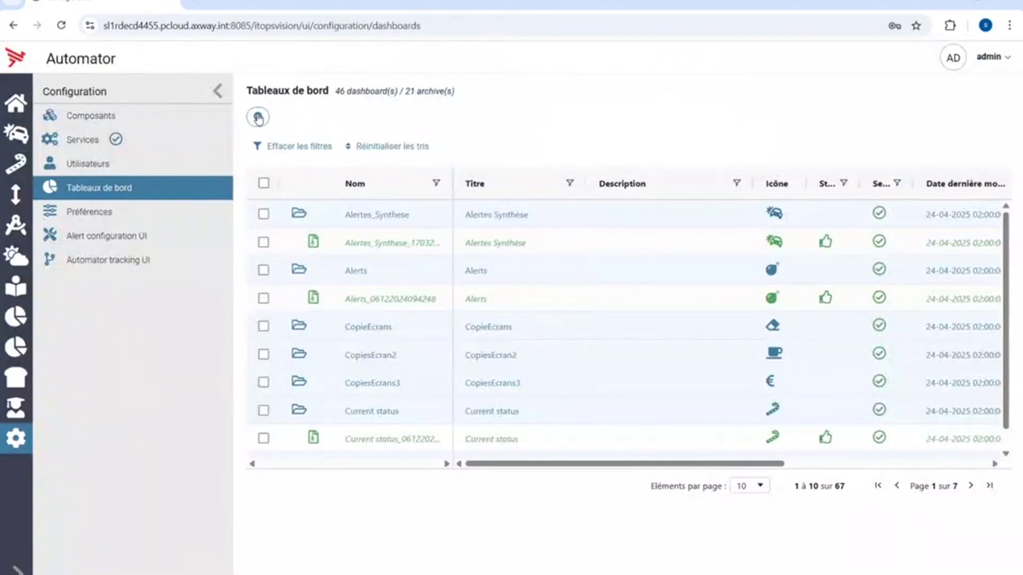
left_click(257, 118)
left_click(511, 409)
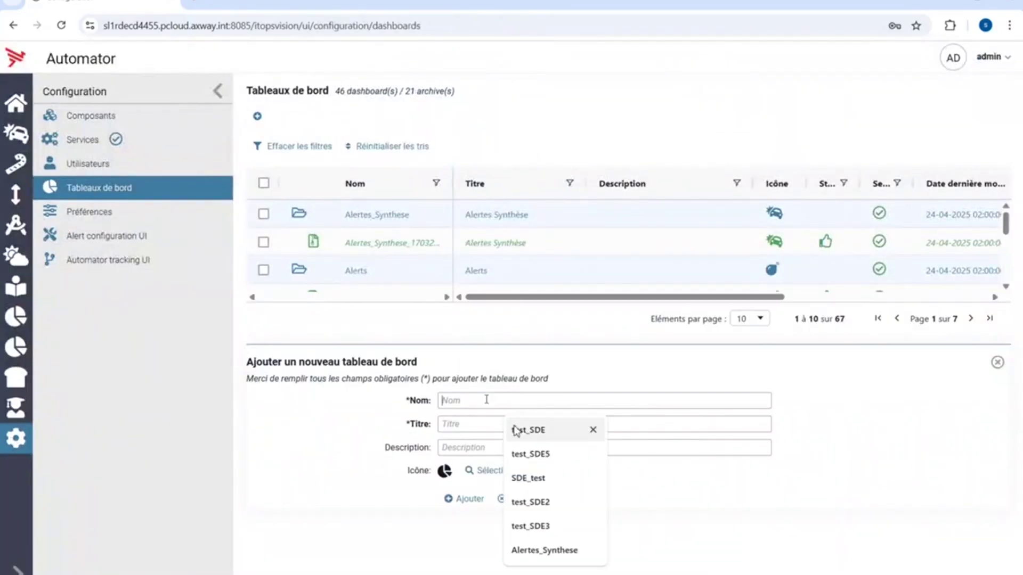
type("Démo")
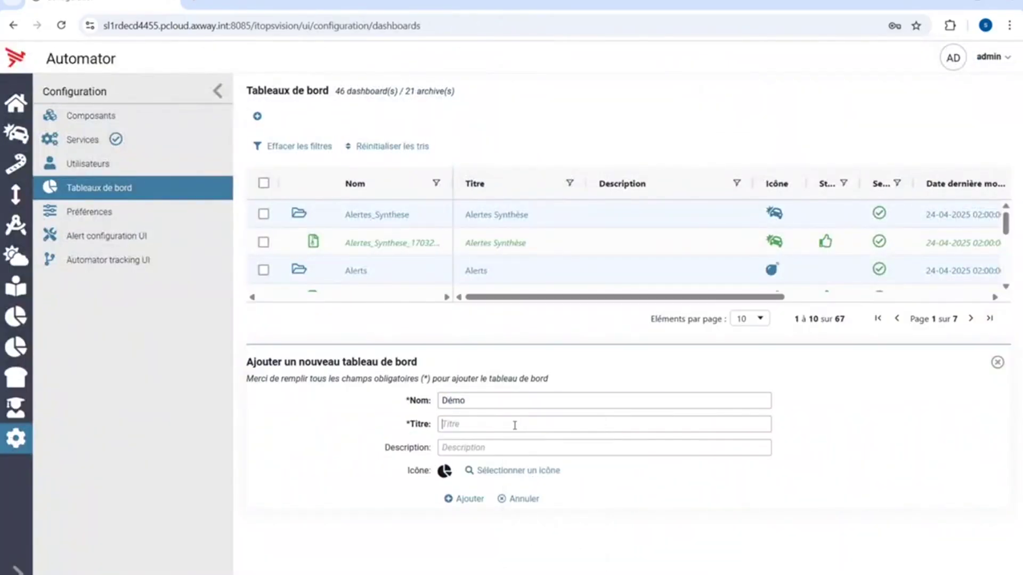
left_click(515, 425)
type("d")
key("BackSpace")
type("Démo")
Search the icons for "use", assign the user-with-pencil icon, and add the Démo dashboard
left_click(497, 471)
left_click(416, 127)
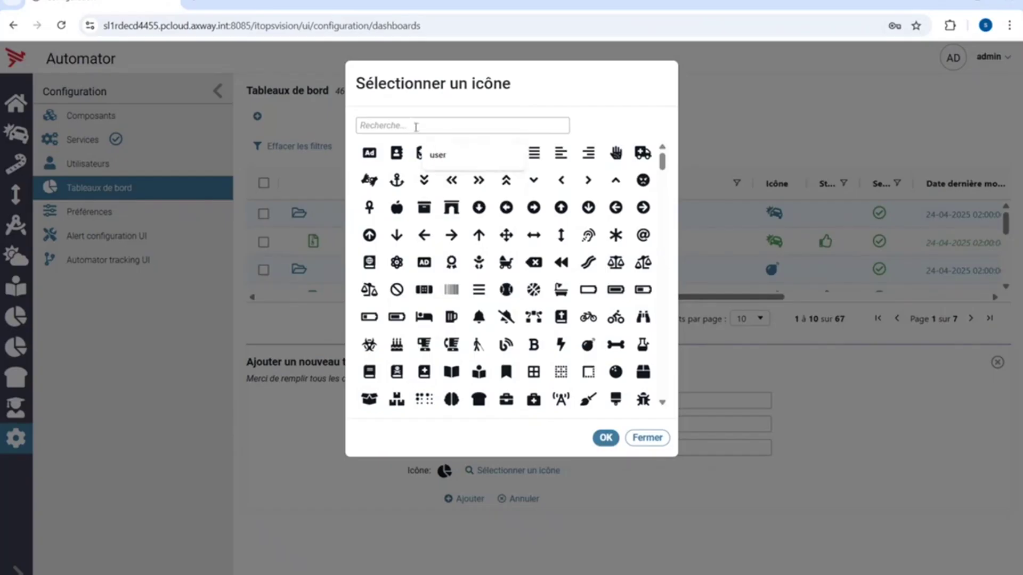
type("ue")
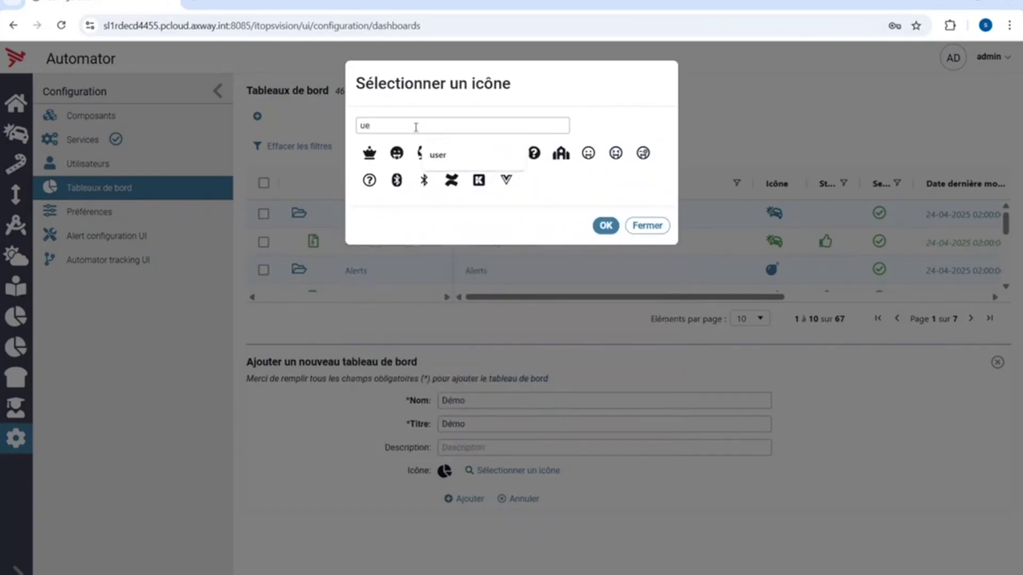
key("BackSpace")
type("se")
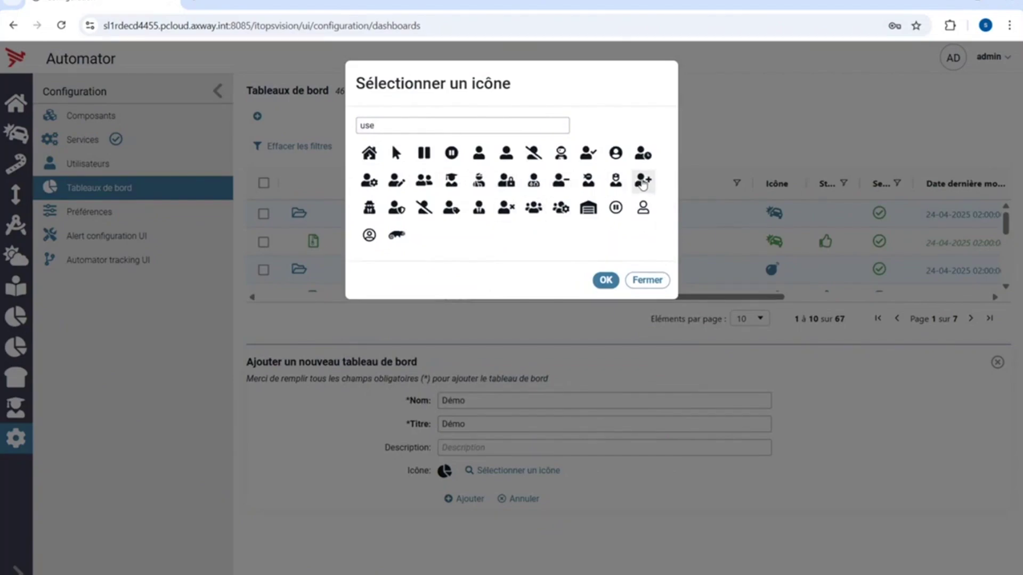
left_click(410, 188)
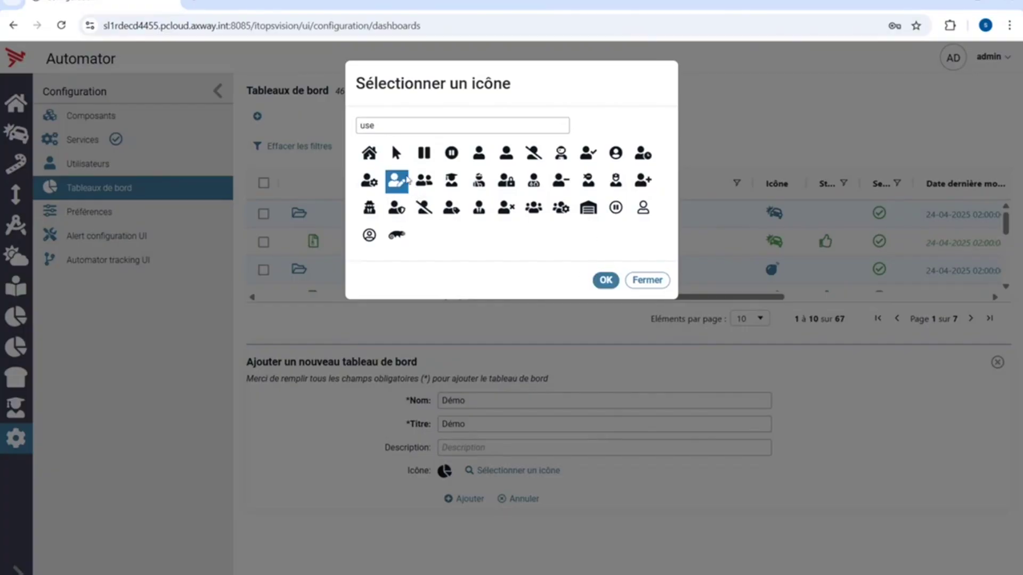
left_click(602, 280)
left_click(607, 281)
left_click(464, 500)
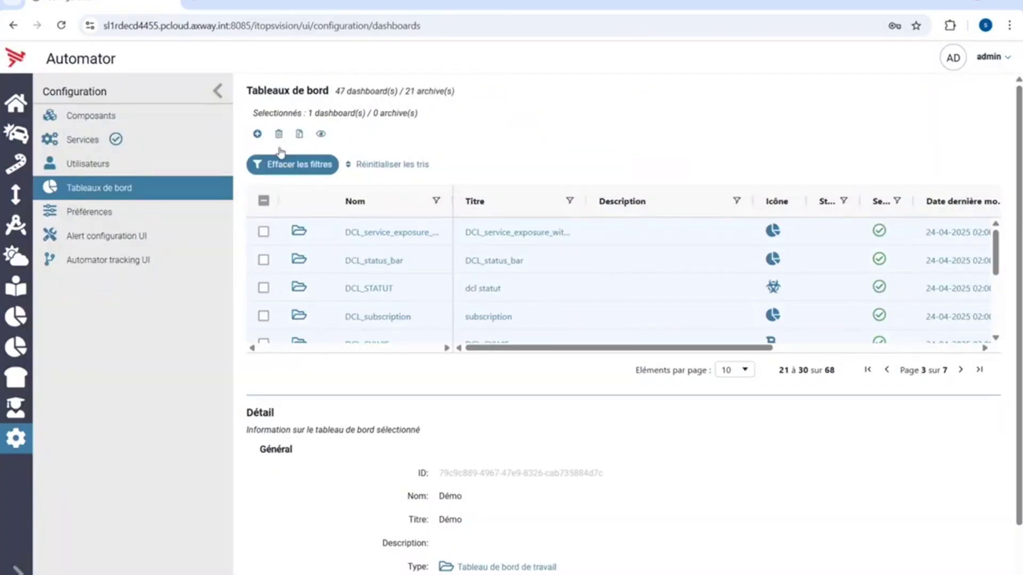
Open the Démo dashboard in edit mode and display the widgets that can be added
left_click(319, 136)
left_click(932, 95)
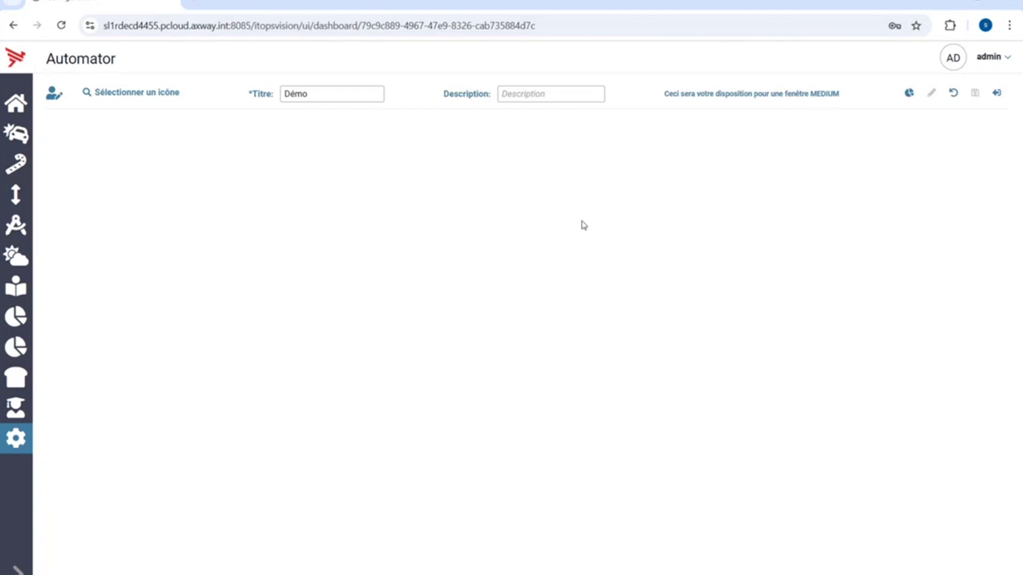
left_click(908, 95)
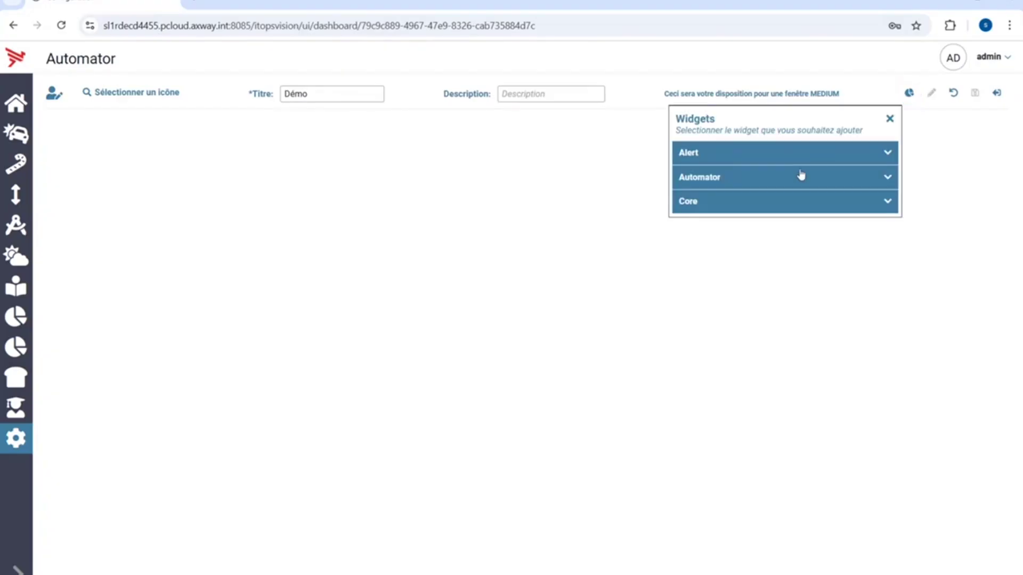
Examine the widgets available in the Alert and Automator categories
left_click(767, 157)
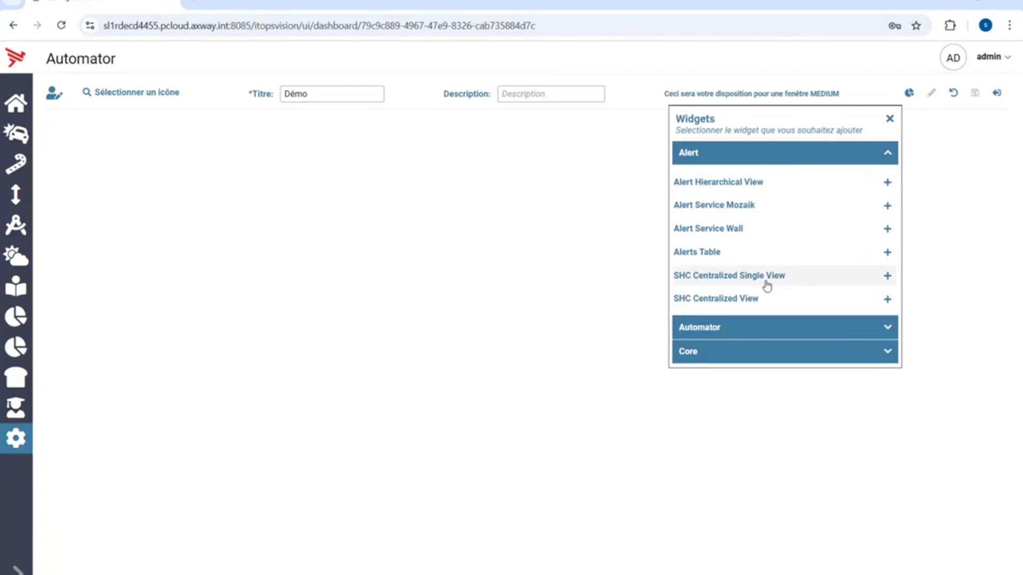
left_click(710, 326)
scroll(726, 304, "down", 4)
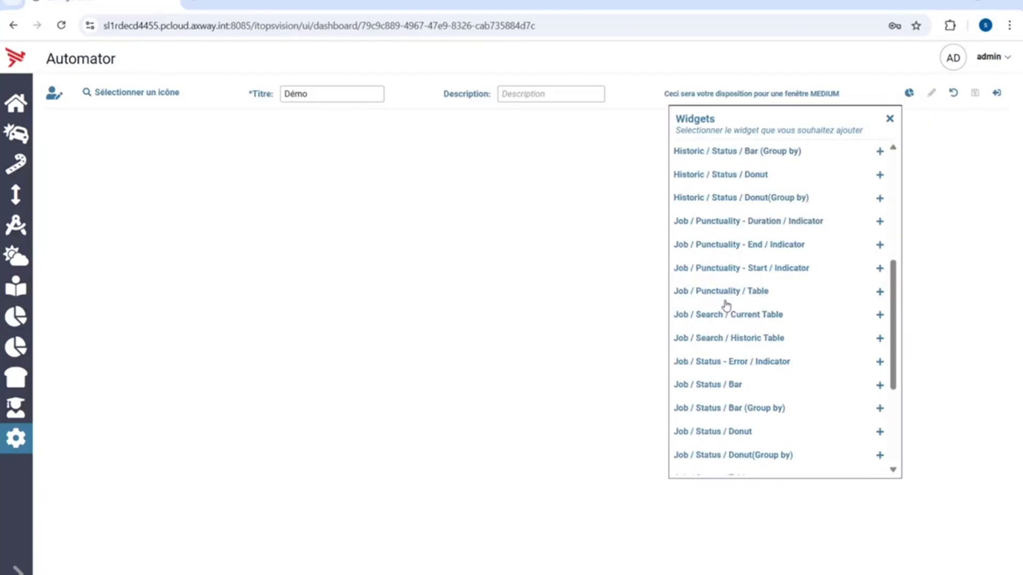
scroll(726, 305, "up", 2)
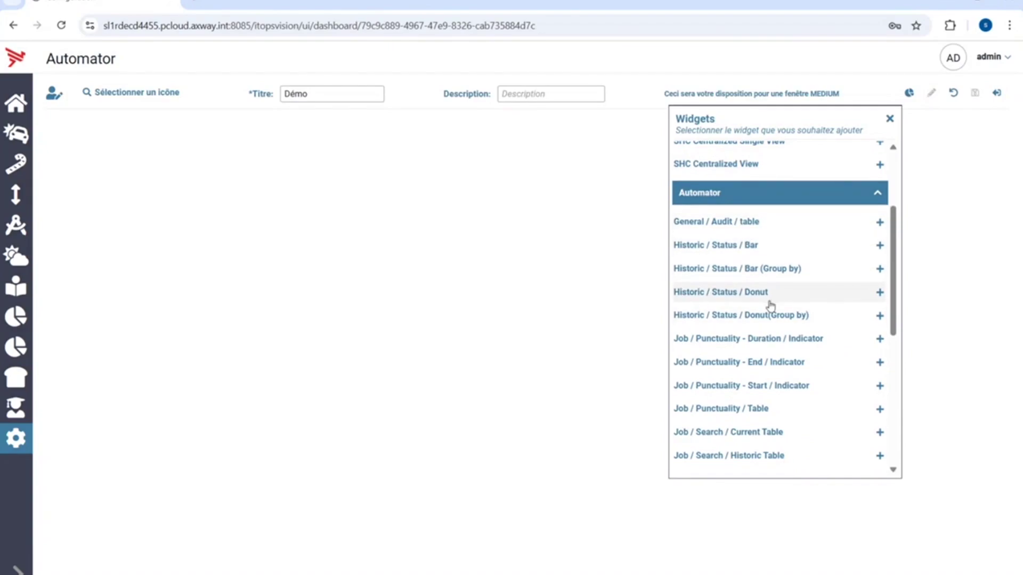
scroll(770, 306, "down", 1)
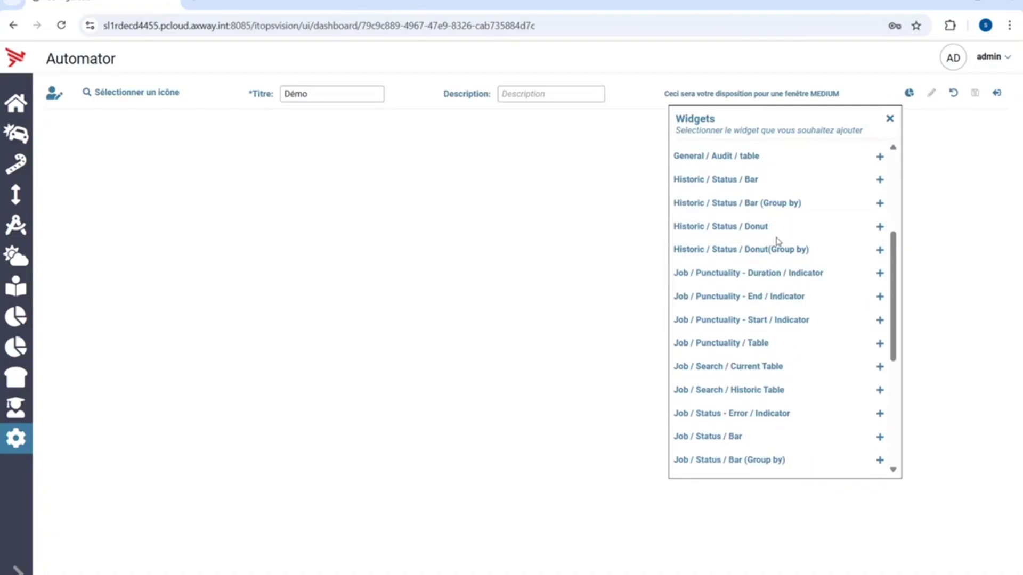
scroll(778, 242, "down", 2)
scroll(778, 239, "up", 2)
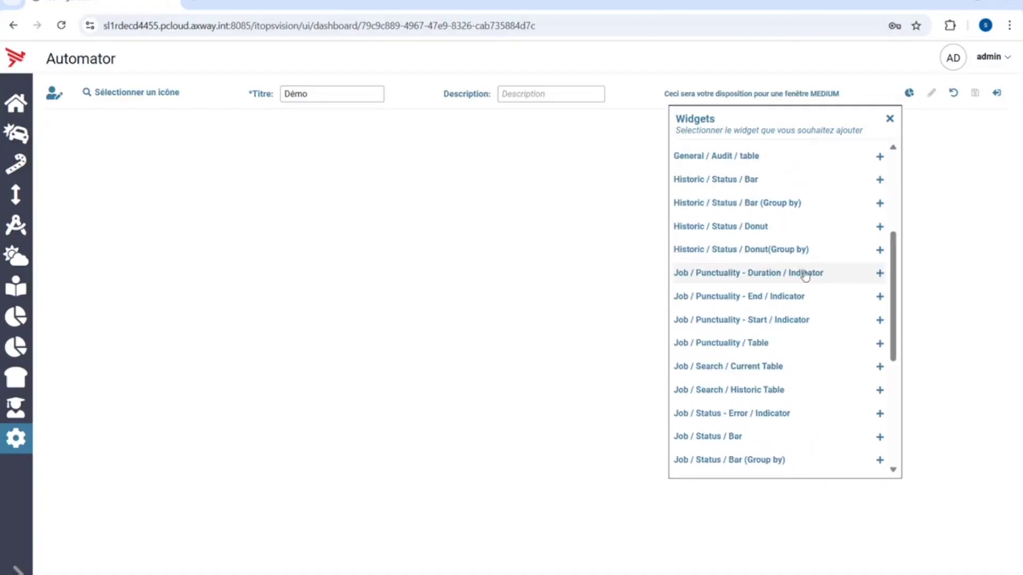
scroll(801, 274, "down", 4)
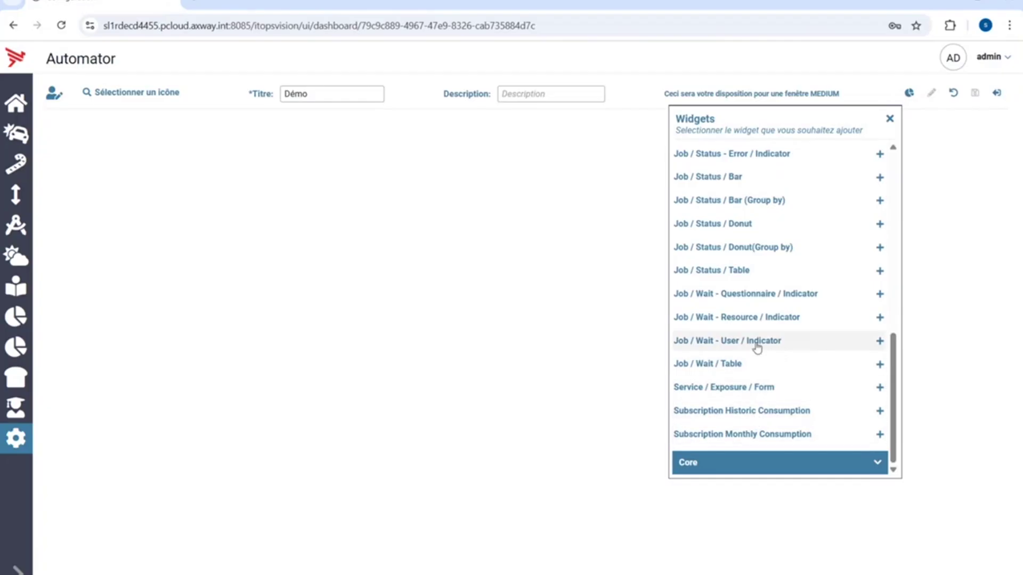
scroll(757, 348, "up", 5)
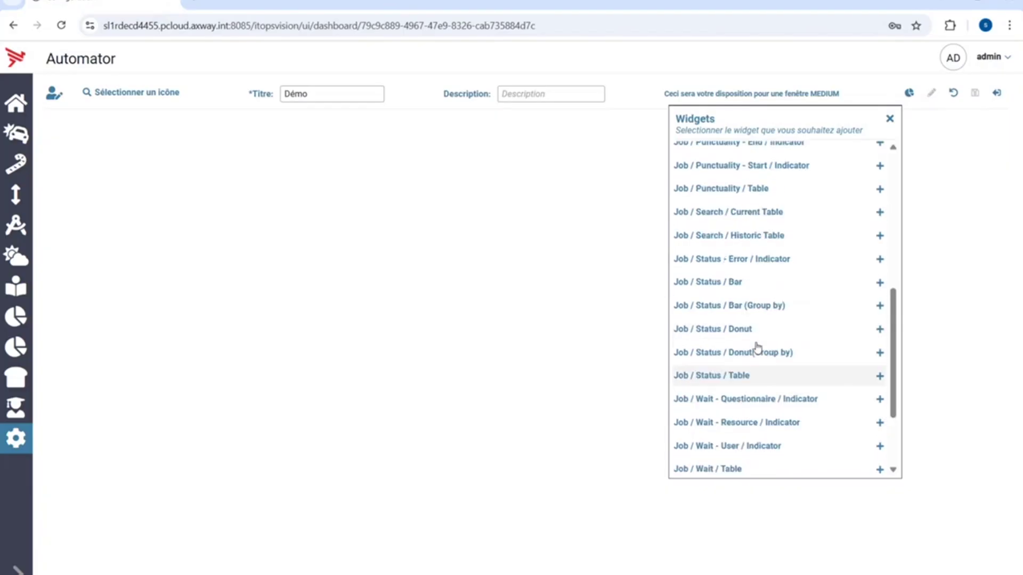
scroll(756, 349, "up", 3)
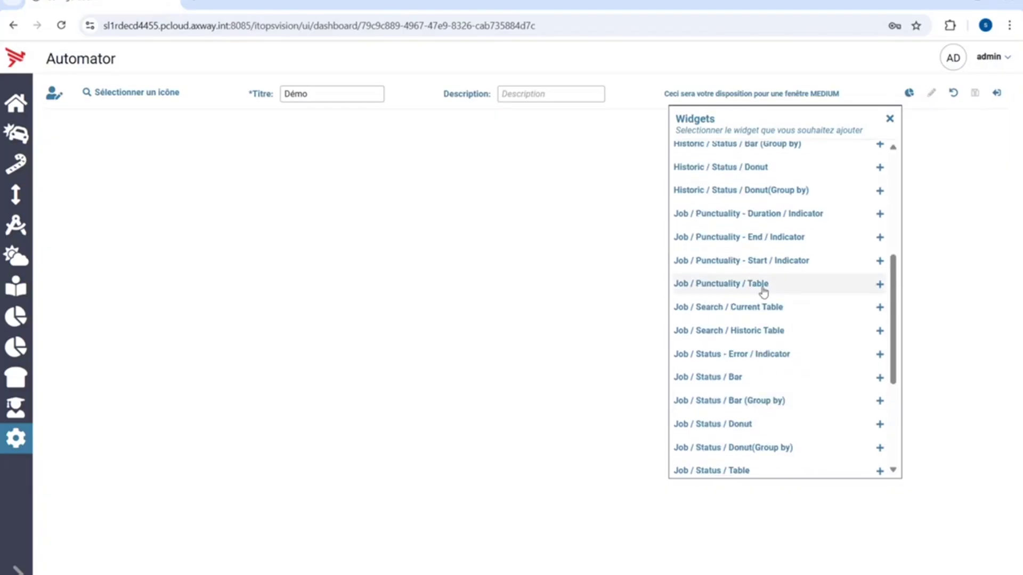
scroll(764, 291, "up", 3)
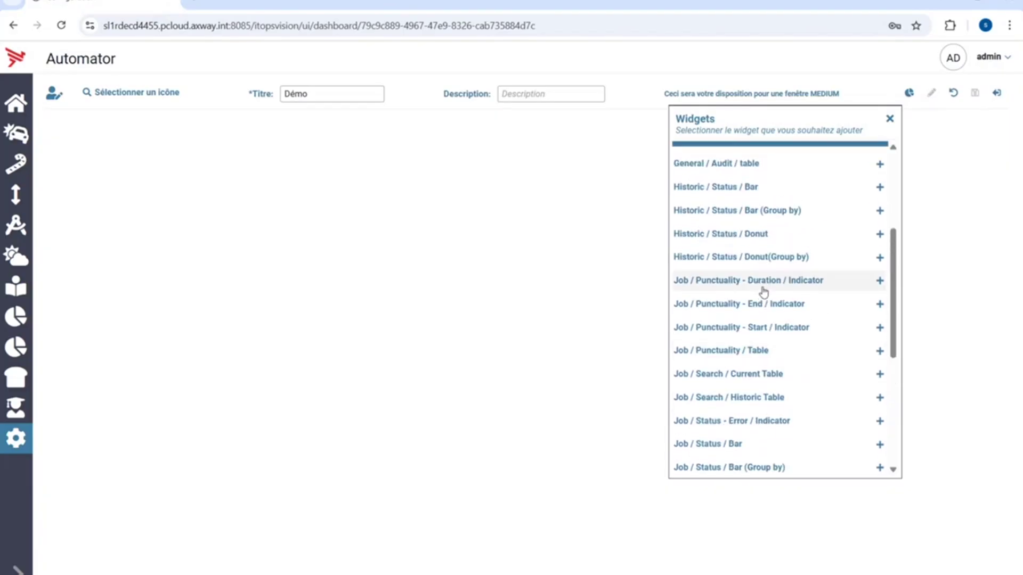
scroll(764, 292, "down", 3)
scroll(763, 290, "up", 3)
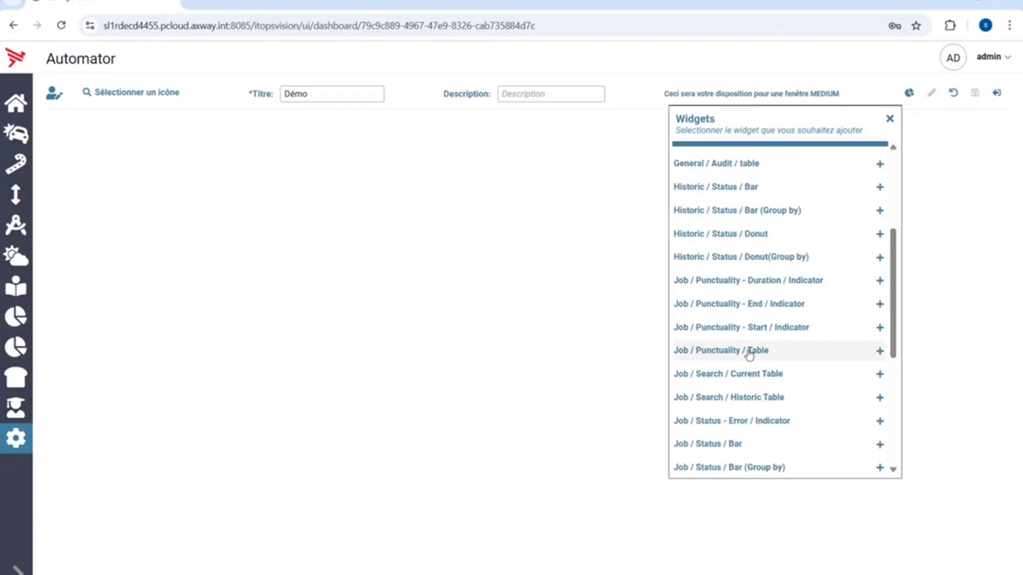
Add the Job / Status - Error / Indicator and Job / Punctuality - Duration / Indicator widgets, placing them side by side
left_click(767, 422)
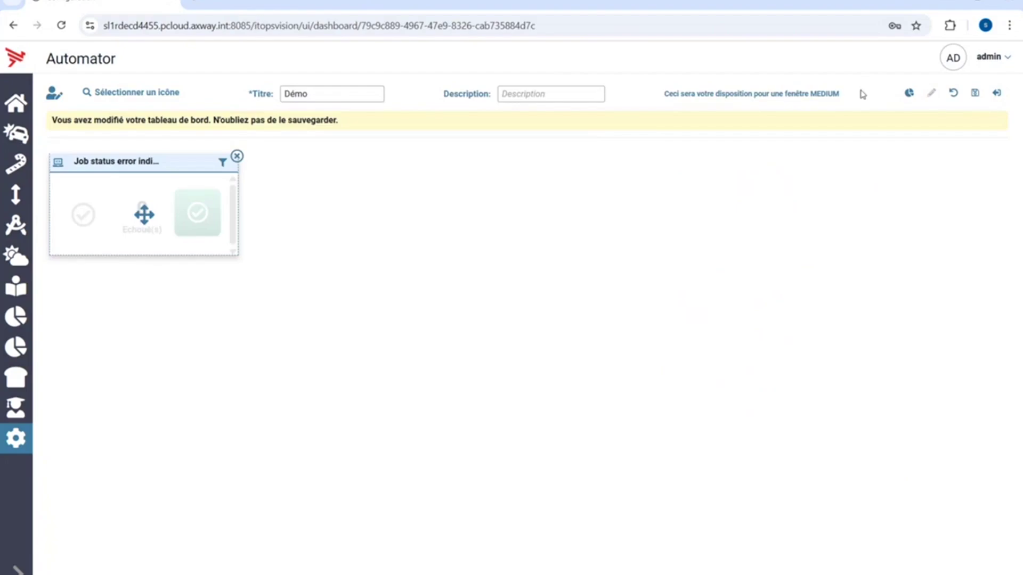
left_click(908, 95)
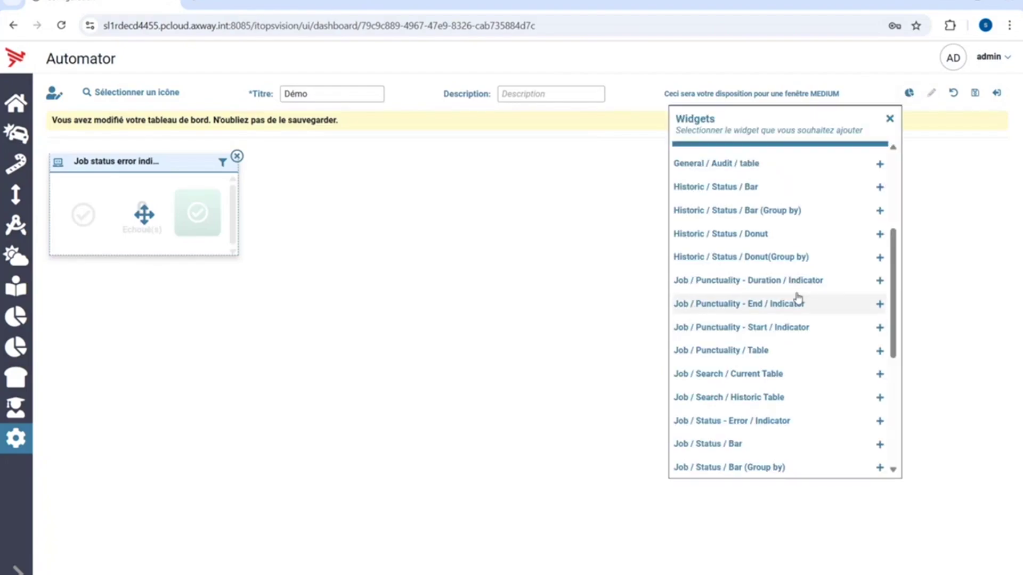
left_click(776, 283)
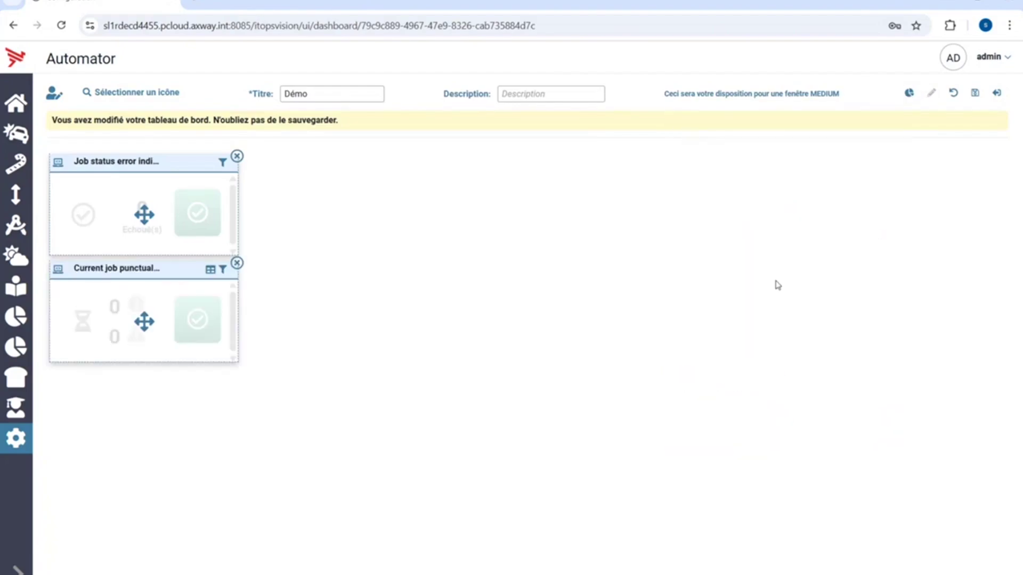
left_click_drag(111, 322, 319, 213)
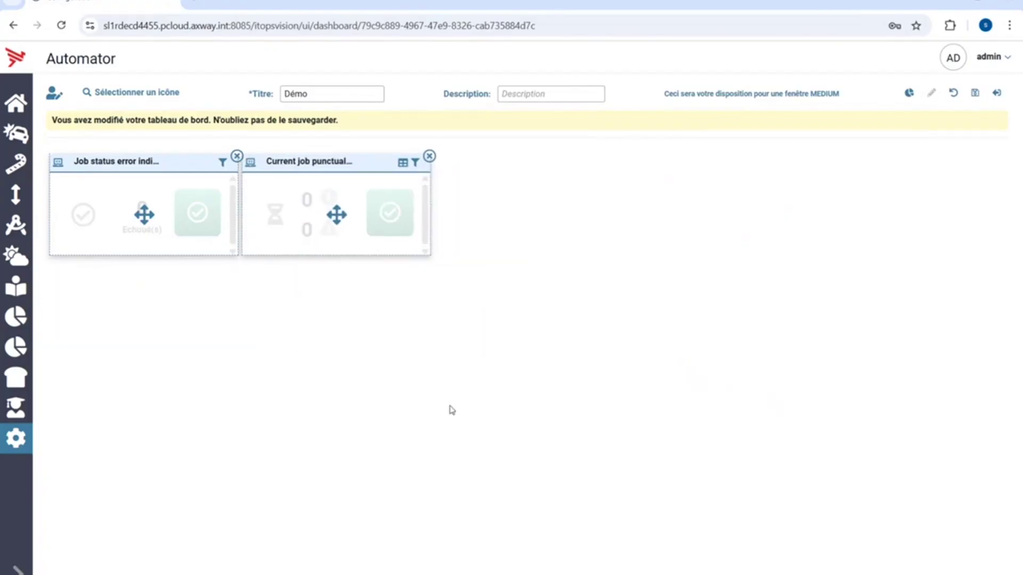
Add the Job / Status / Table widget below the indicators, increase its height, and save the dashboard
left_click(908, 95)
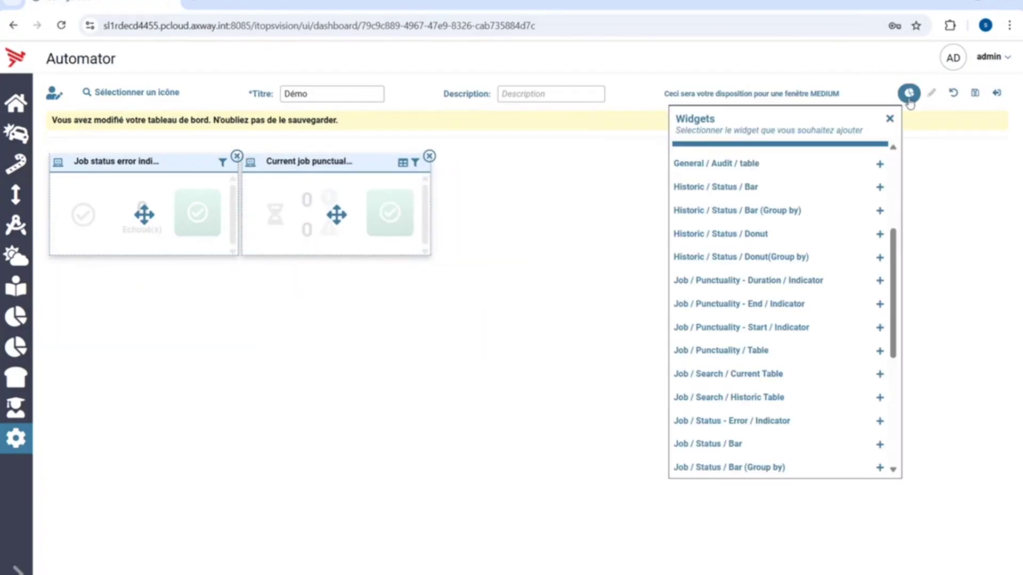
scroll(742, 304, "down", 3)
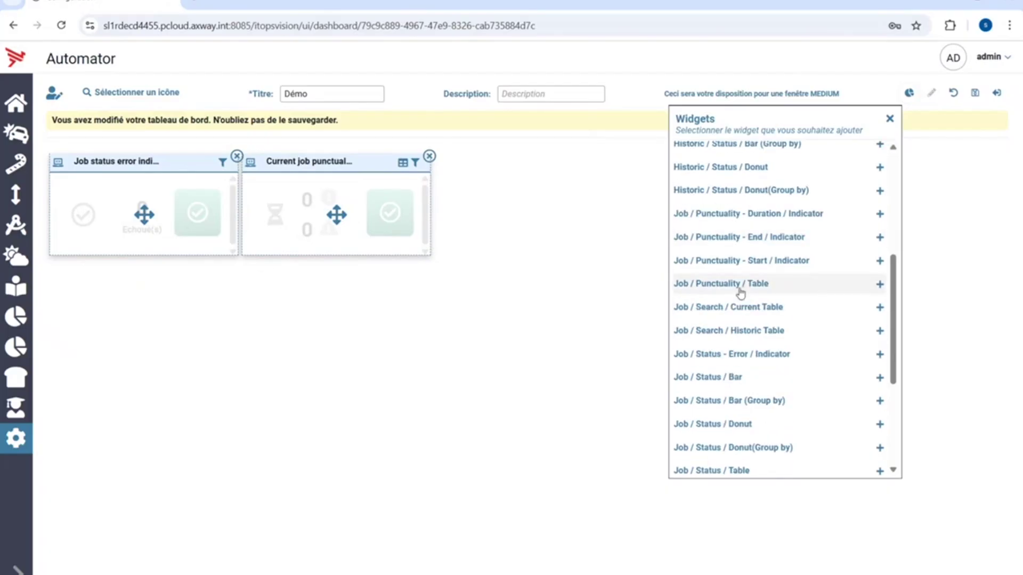
scroll(733, 286, "down", 5)
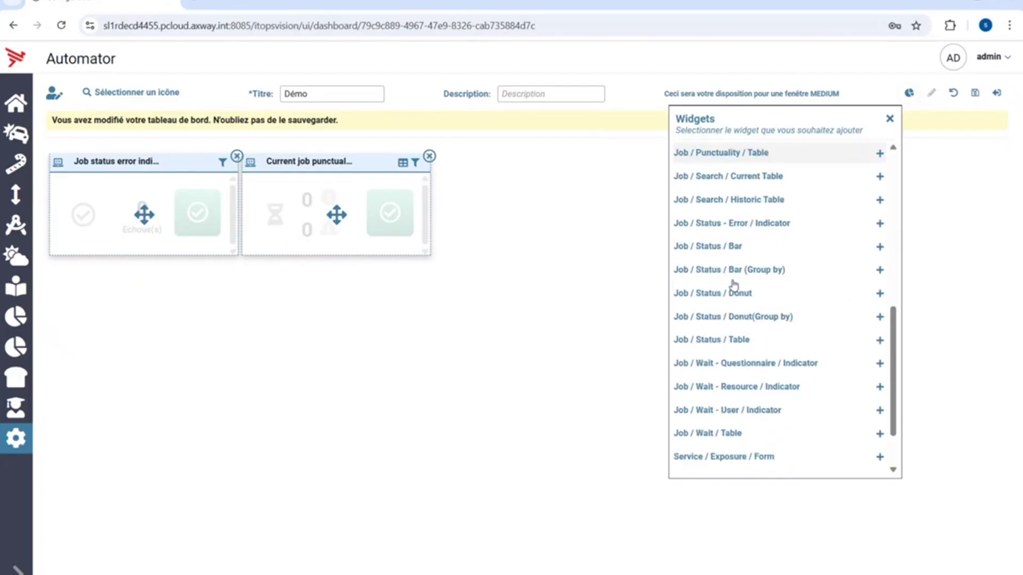
left_click(728, 337)
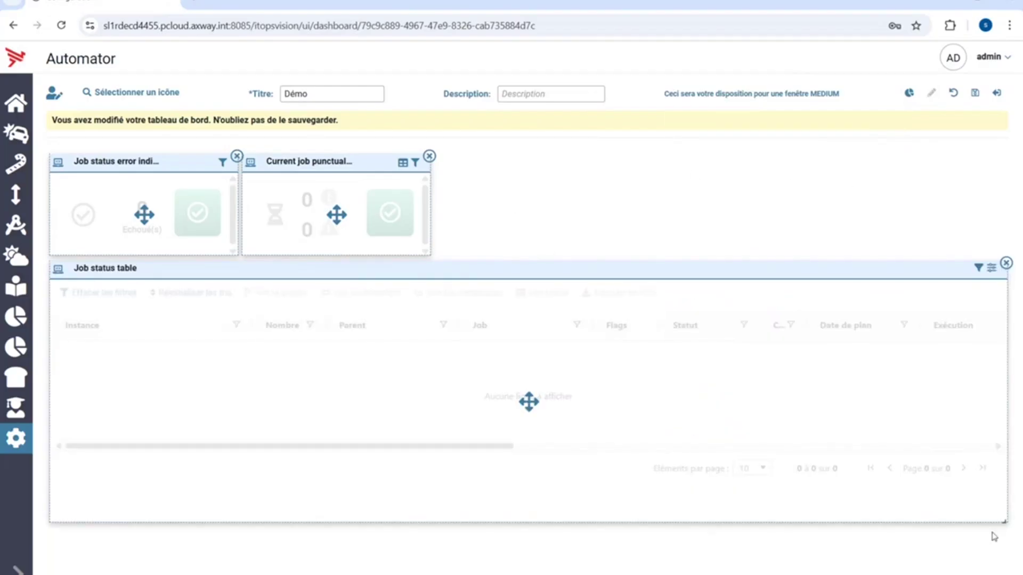
left_click_drag(1001, 517, 1003, 572)
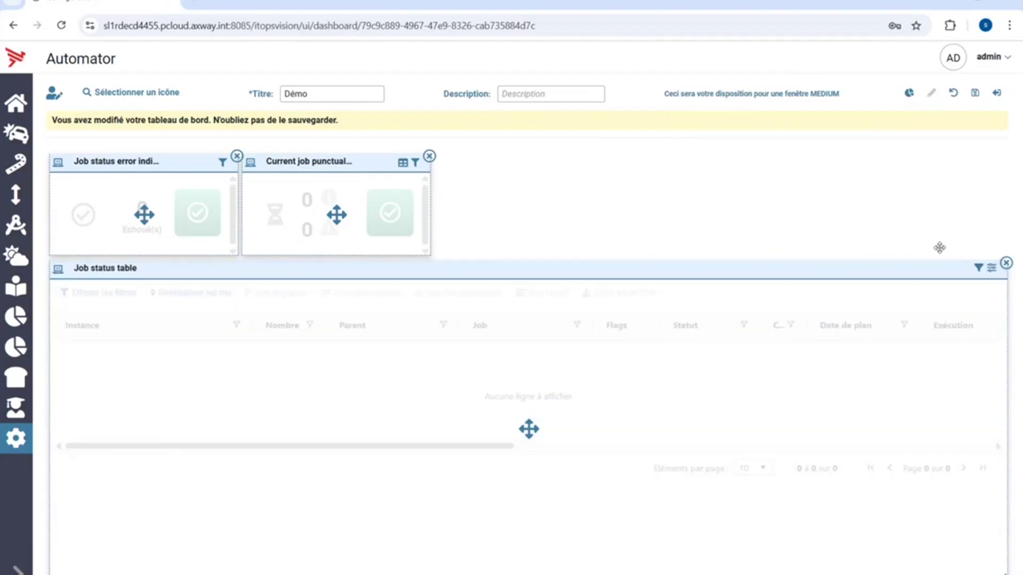
left_click(975, 94)
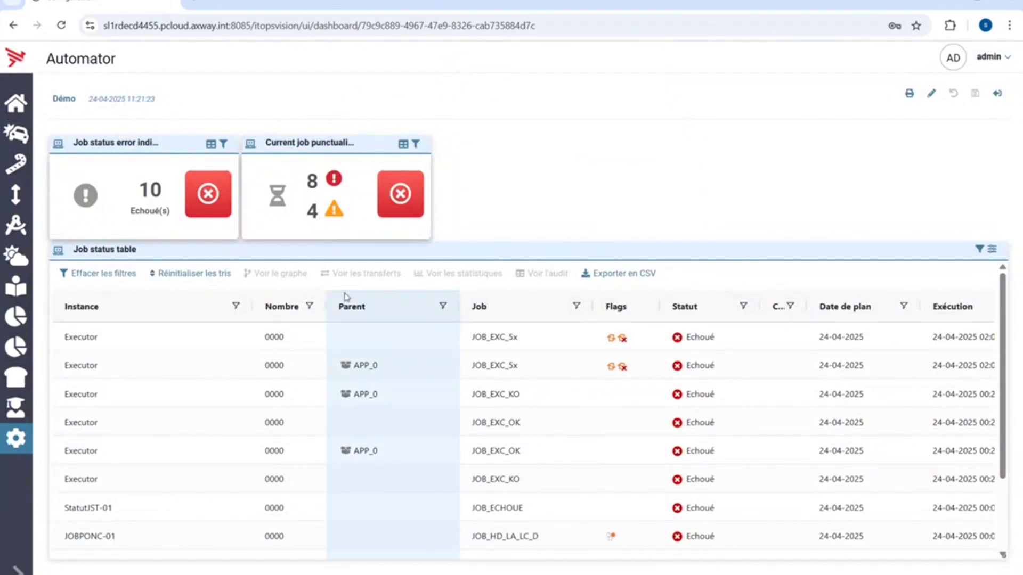
Extend the Job status table filter to include the A venir, En cours and Terminé statuses alongside Echoué
left_click(979, 251)
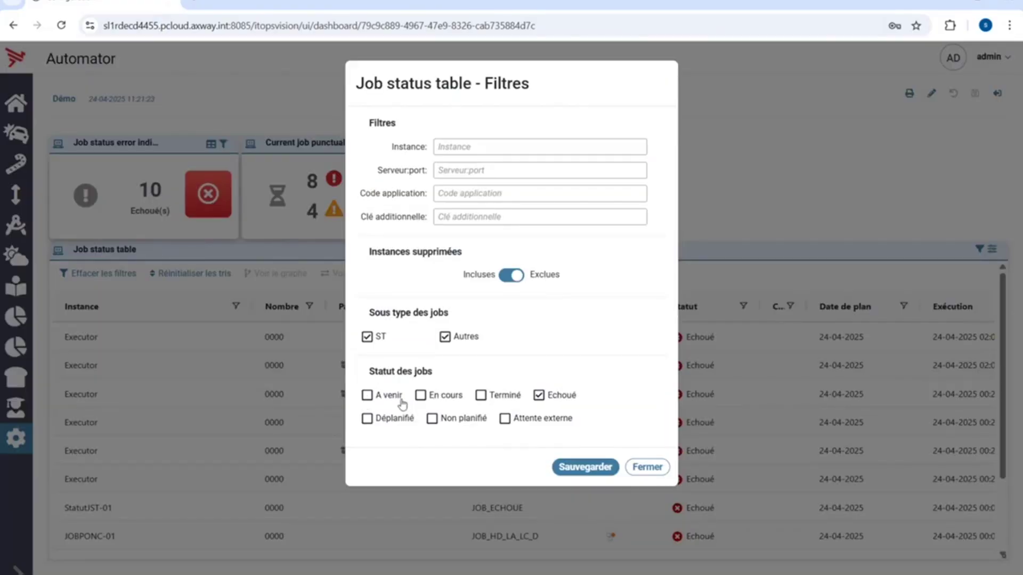
left_click(480, 395)
left_click(420, 395)
left_click(366, 395)
left_click(366, 419)
left_click(367, 419)
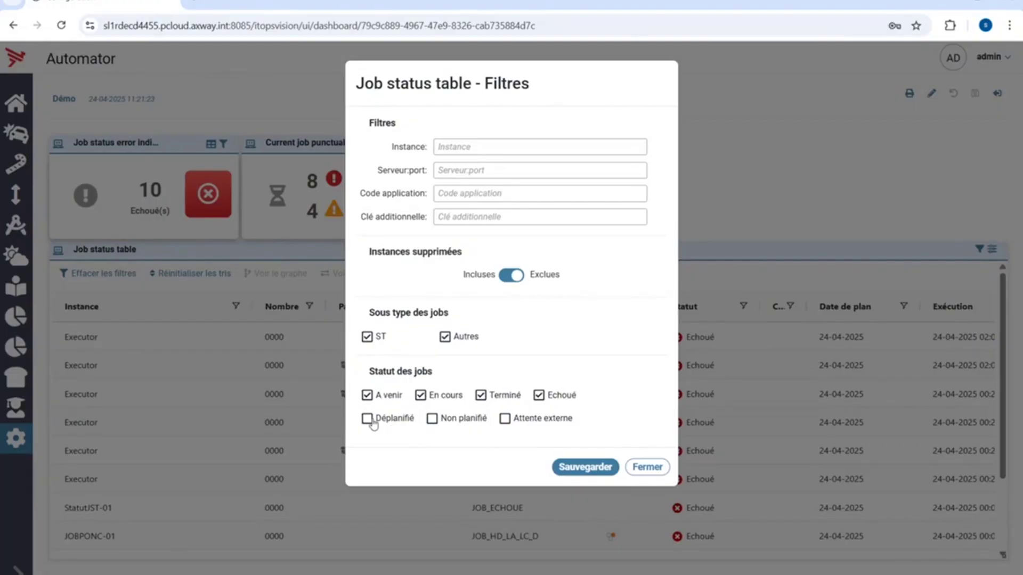
left_click(585, 467)
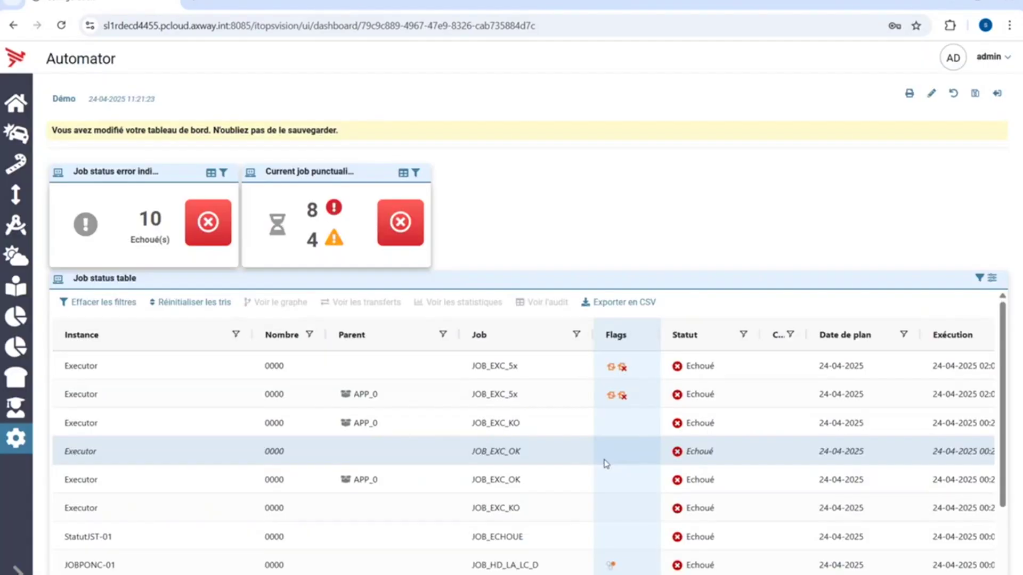
Review the filtered job status table and save the Démo dashboard
scroll(612, 458, "down", 3)
scroll(697, 488, "up", 4)
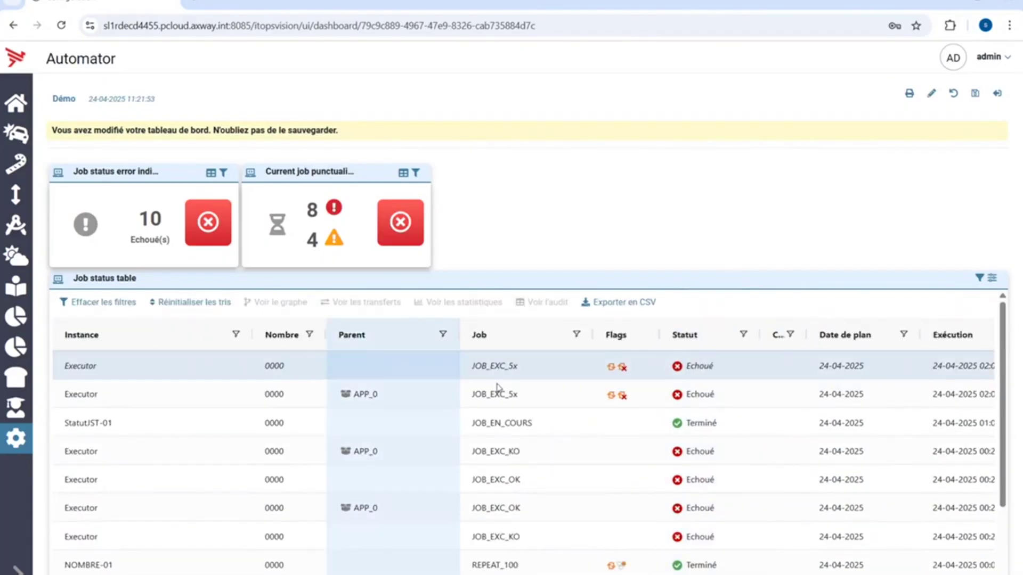
left_click(975, 94)
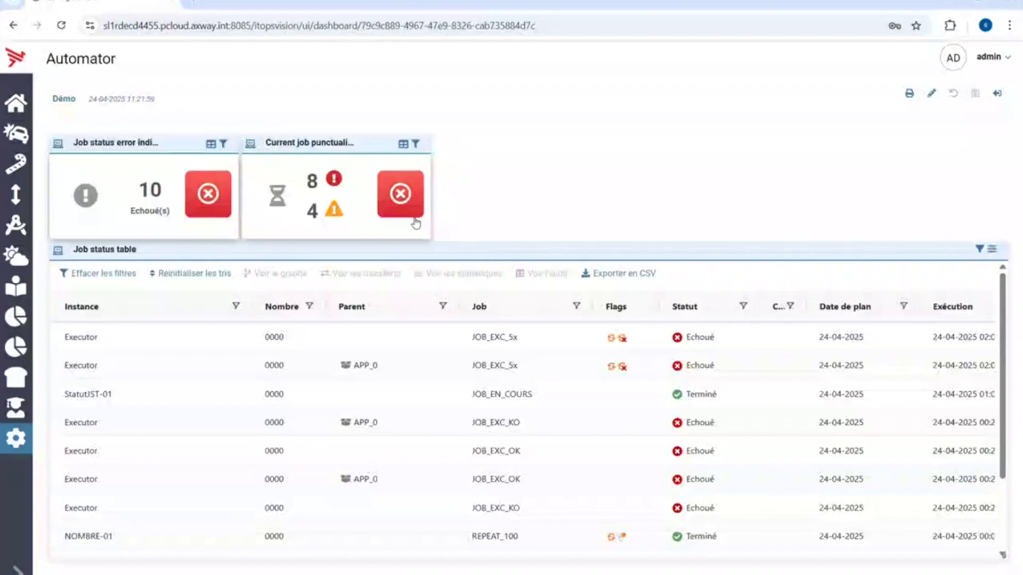
Select the SDE4 preference for the Job status table and remove the Nombre column from its displayed columns
left_click(992, 251)
left_click(870, 166)
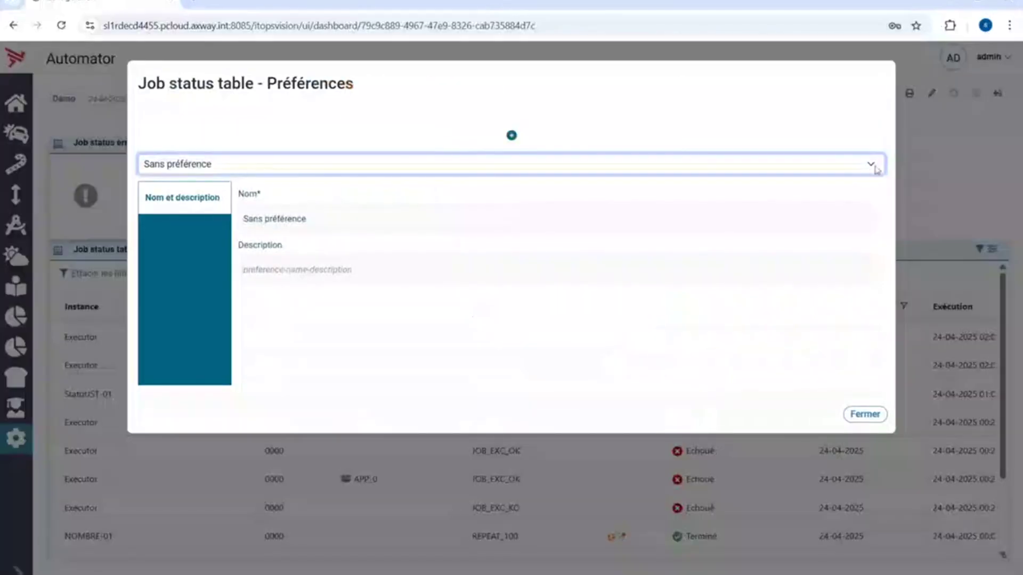
key("Down")
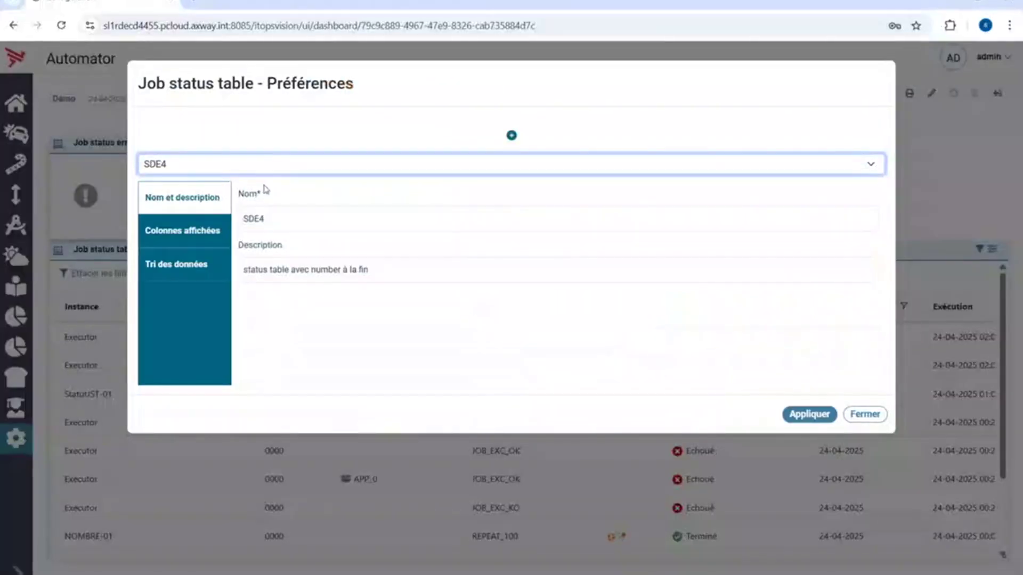
left_click(198, 234)
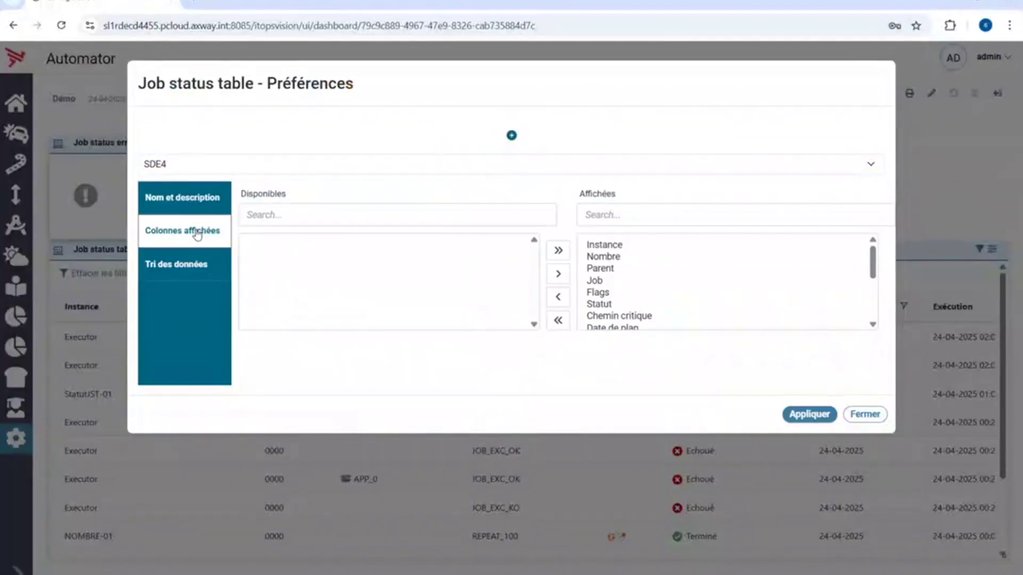
left_click(589, 257)
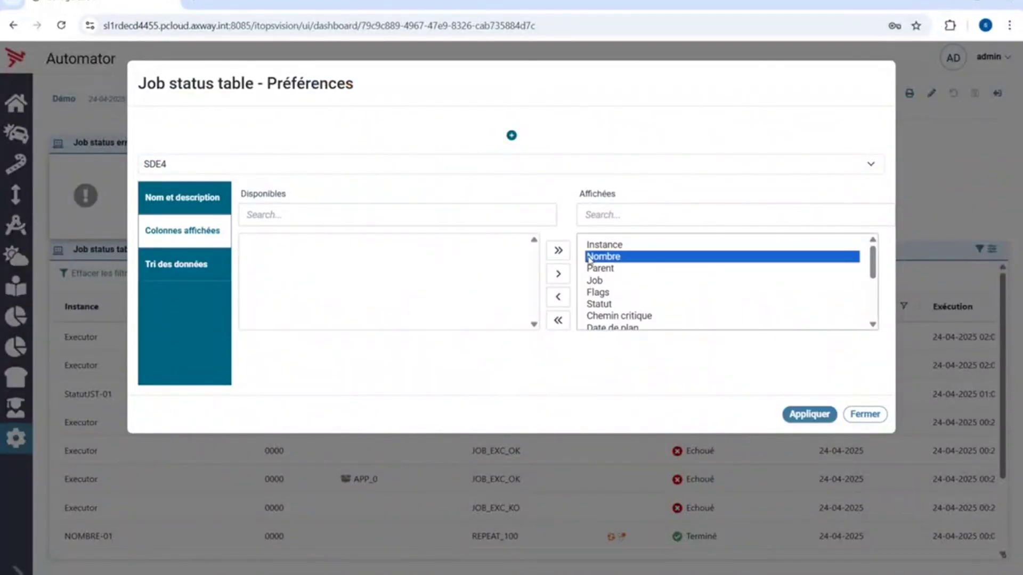
left_click(557, 297)
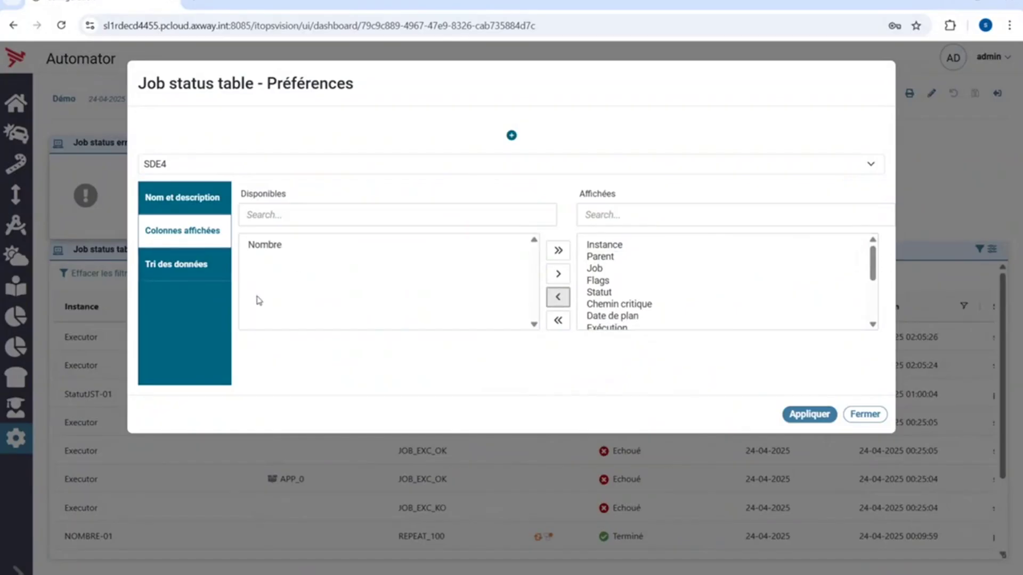
Add descending sort rules on Statut and Date de plan to the SDE4 preference, apply it, and save the dashboard
left_click(203, 272)
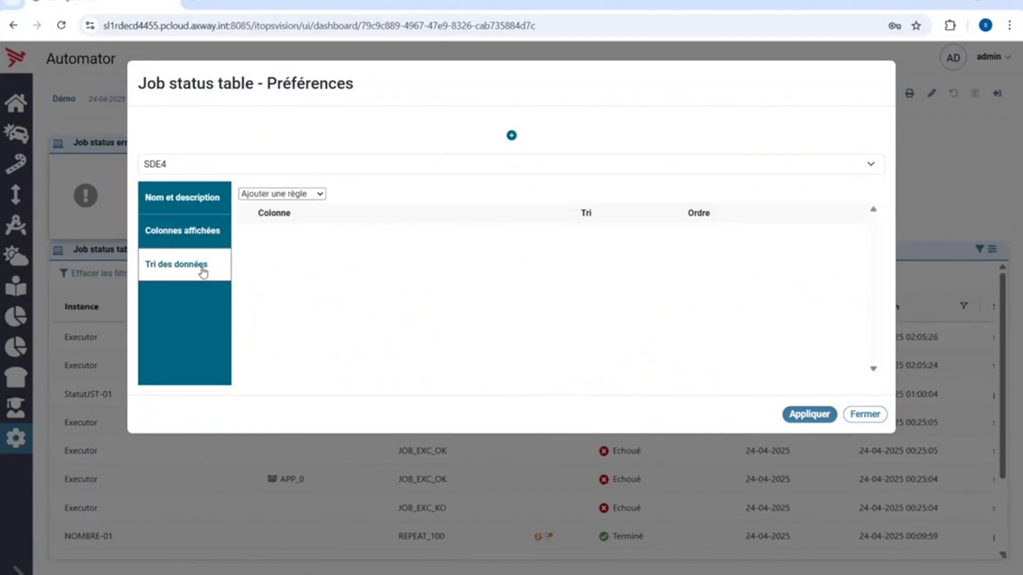
left_click(320, 195)
left_click(307, 311)
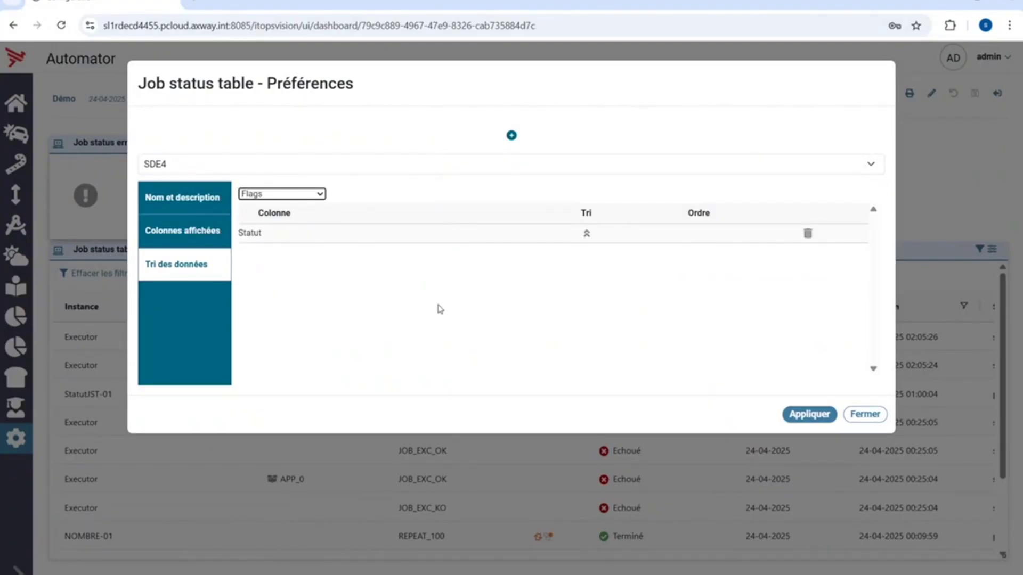
left_click(587, 235)
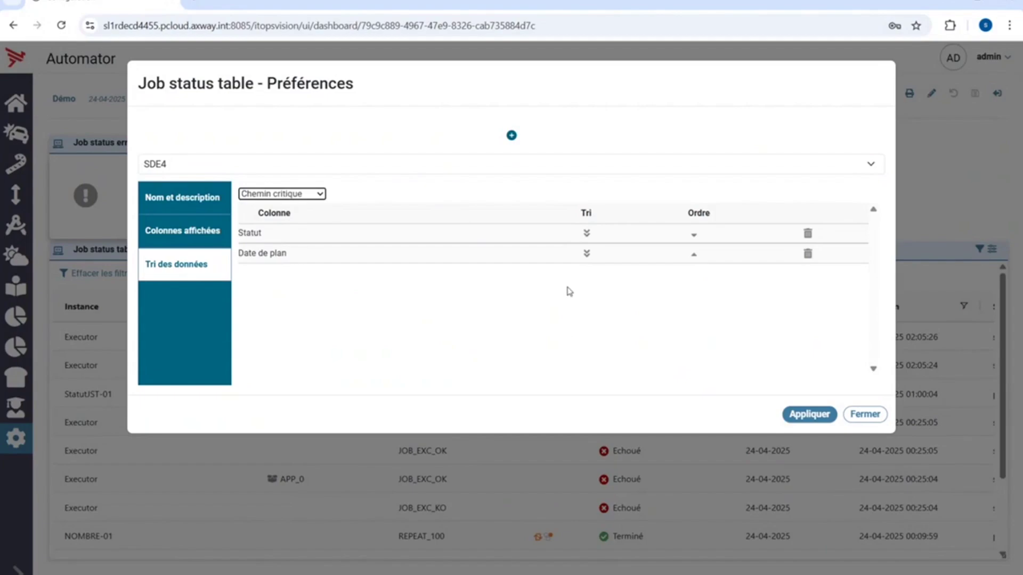
left_click(804, 416)
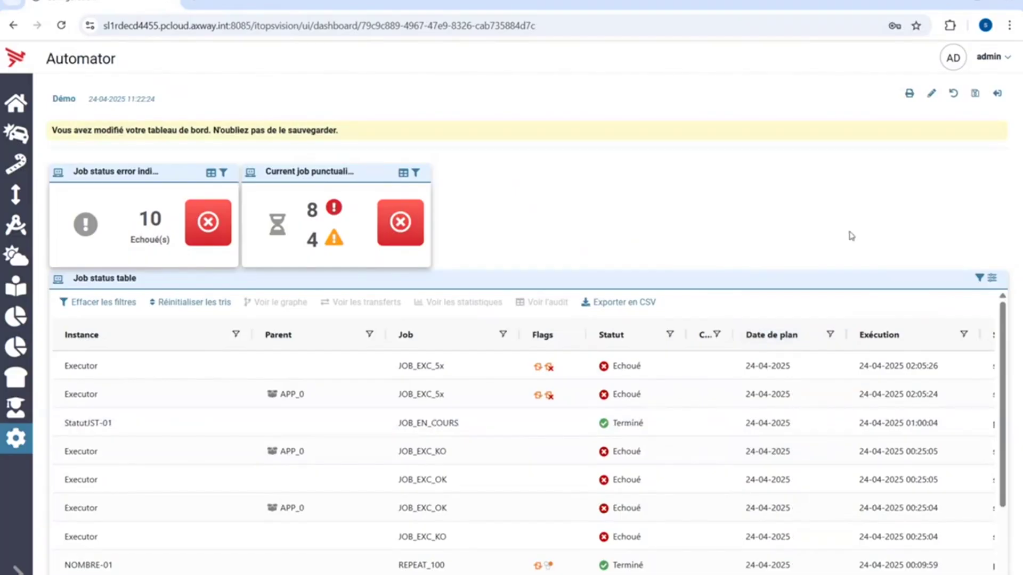
left_click(974, 94)
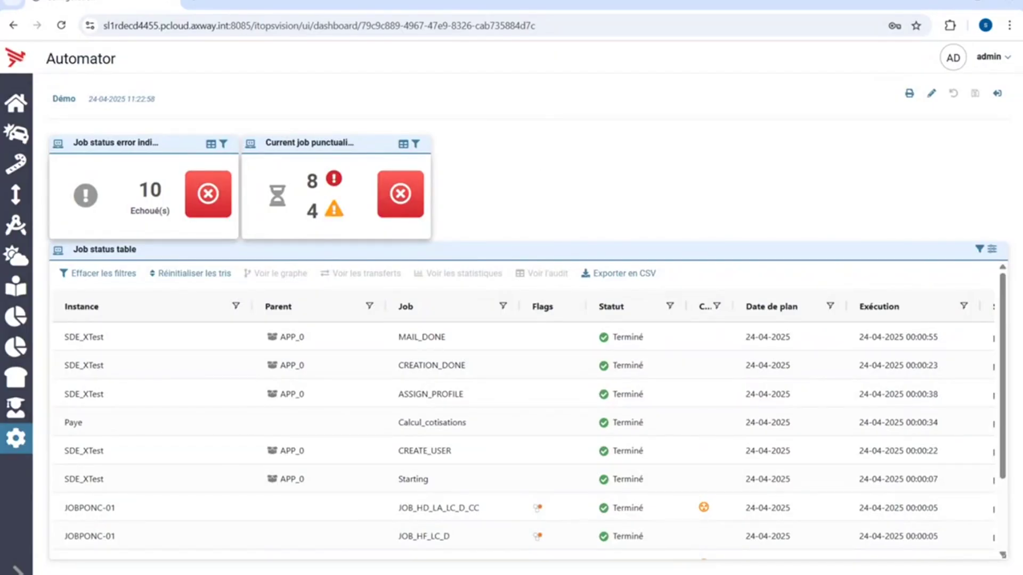
Exit the dashboard view and archive the Démo dashboard from the dashboard list, keeping the proposed name and title
left_click(998, 96)
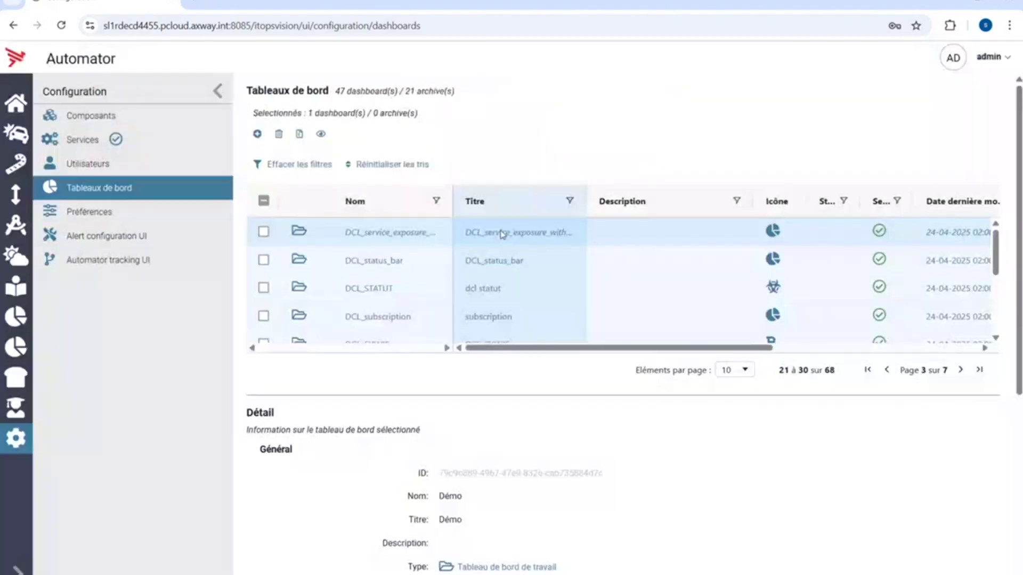
scroll(532, 290, "down", 3)
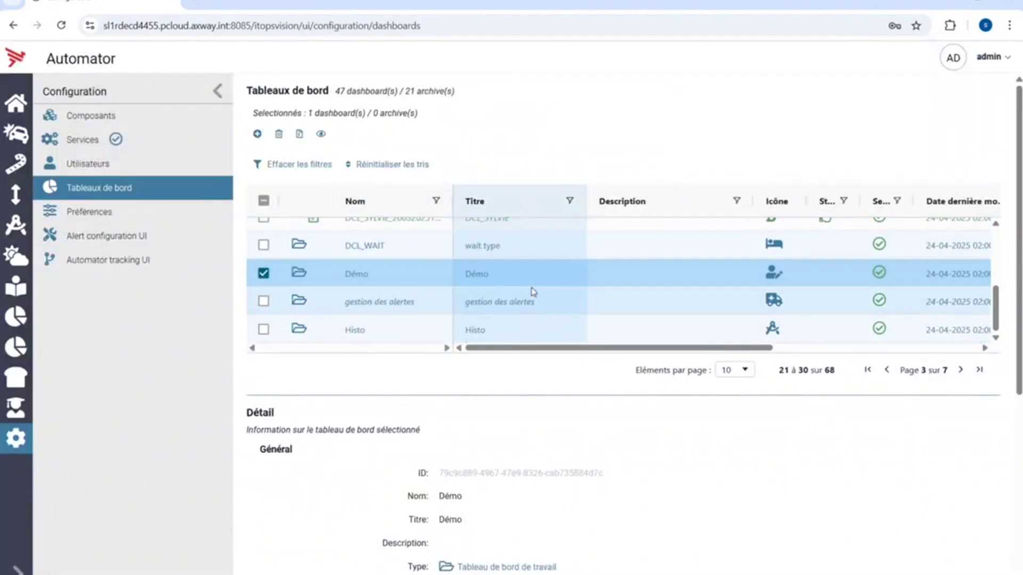
left_click(298, 134)
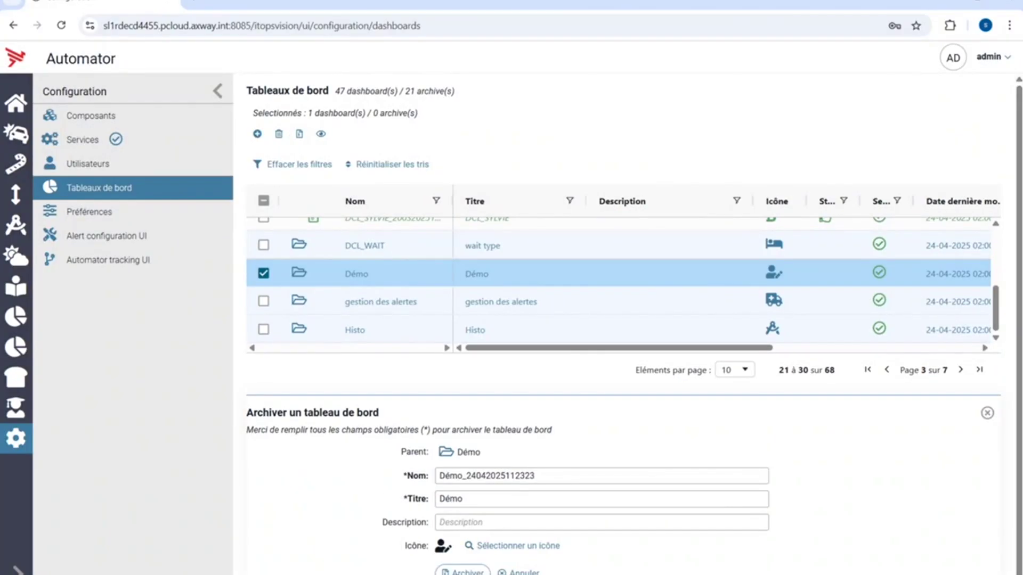
left_click(462, 571)
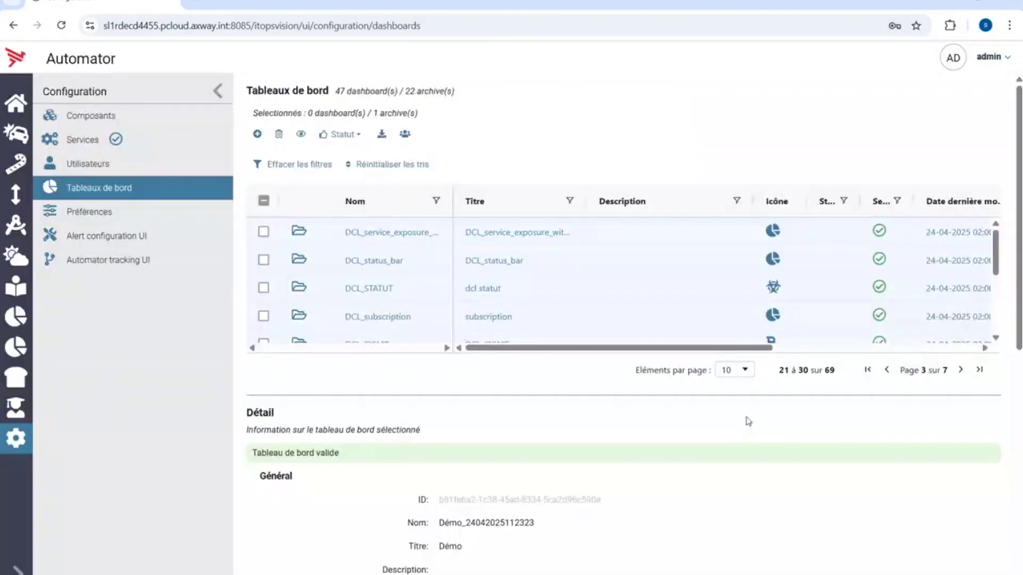
Assign the new Démo archive to the personal workspace and open the assigned dashboard
left_click(383, 137)
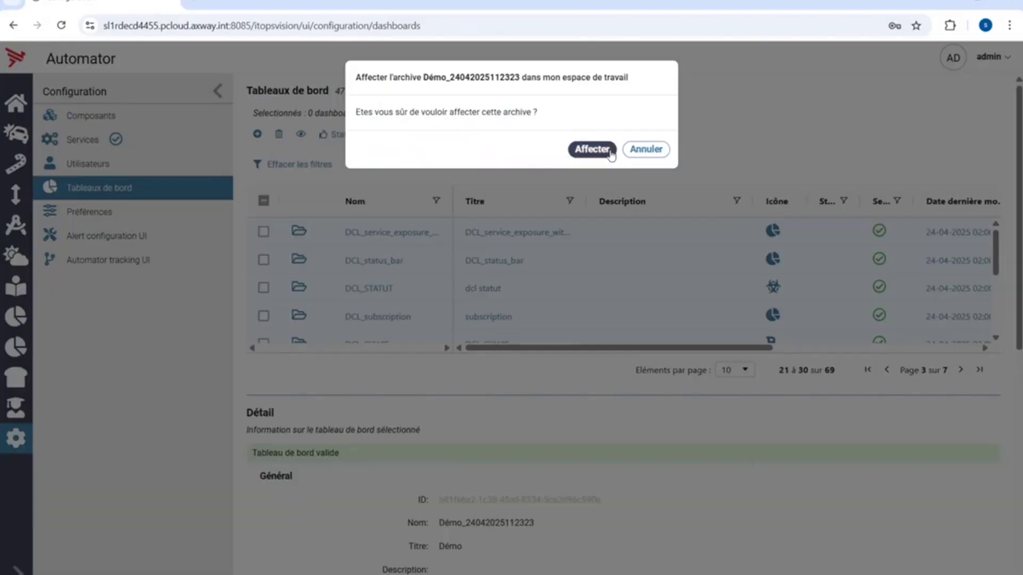
left_click(609, 152)
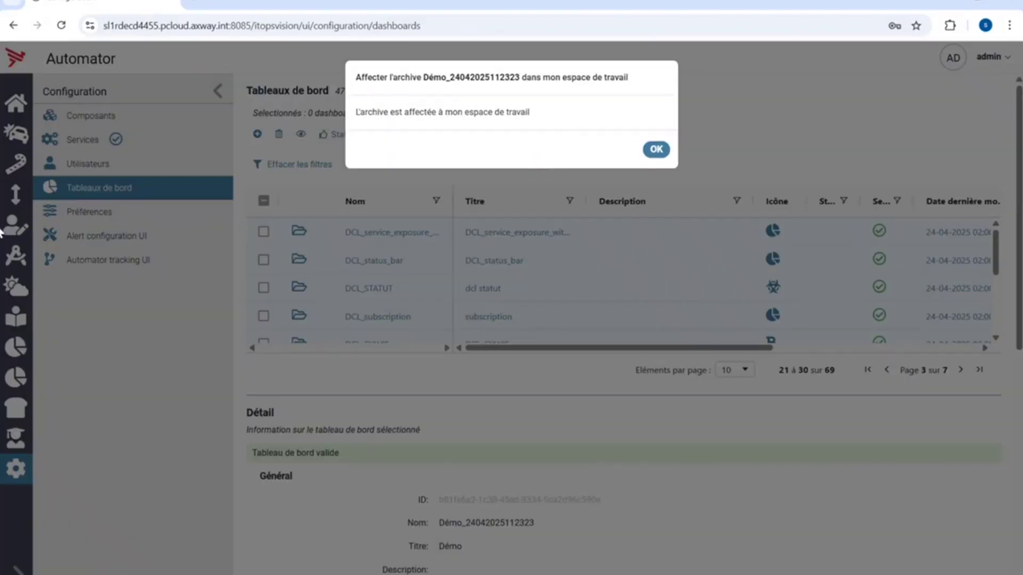
left_click(655, 150)
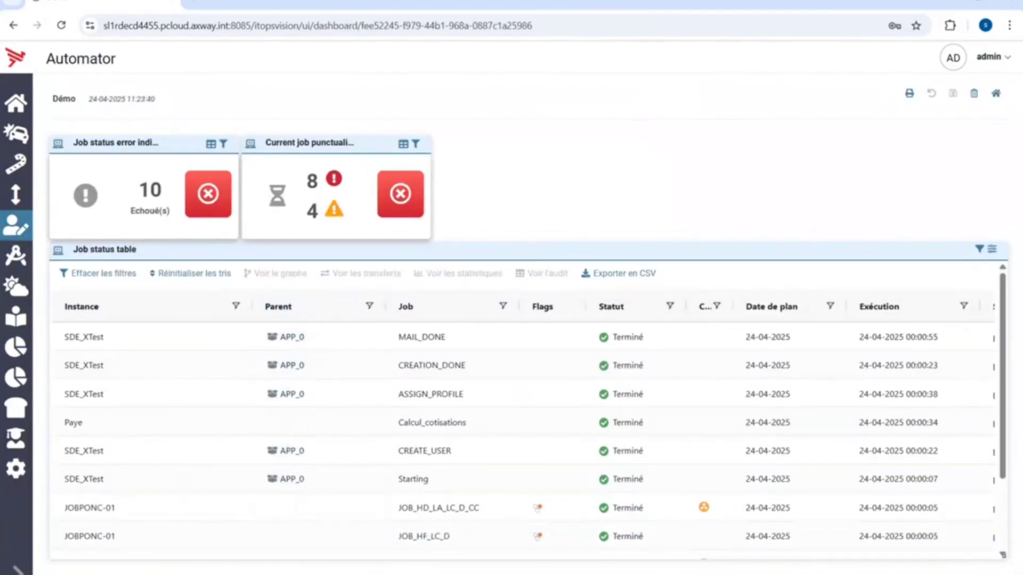
View the statistics of the MAIL_DONE job, examine its 18-04 execution, and return to the Démo dashboard
mouse_move(64, 243)
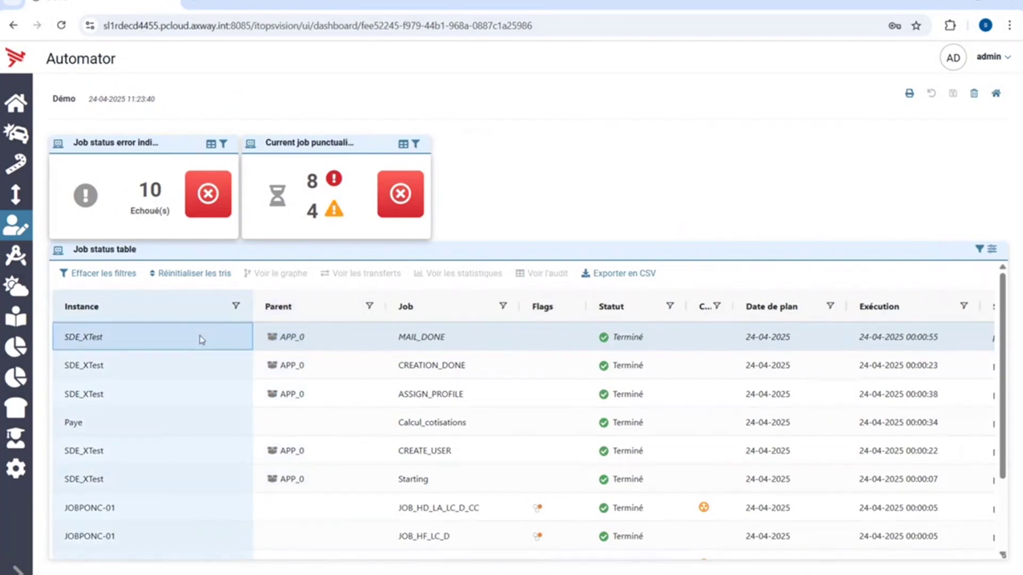
left_click(202, 340)
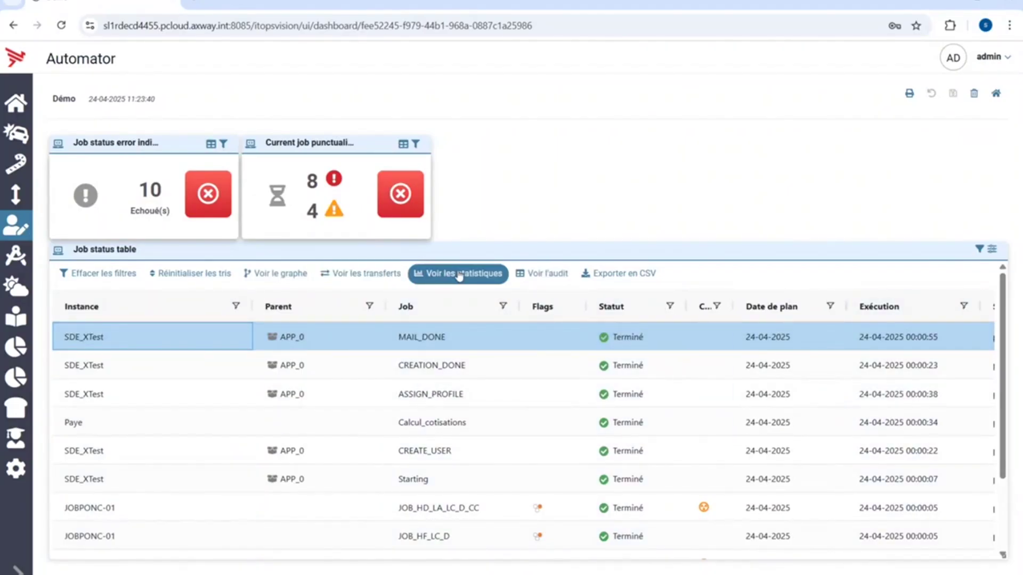
left_click(459, 275)
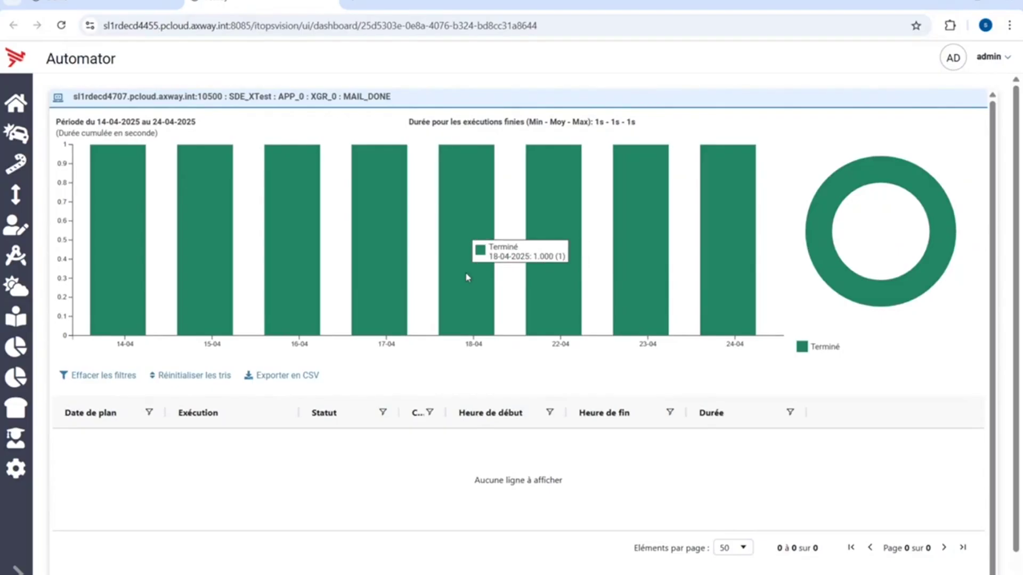
left_click(467, 277)
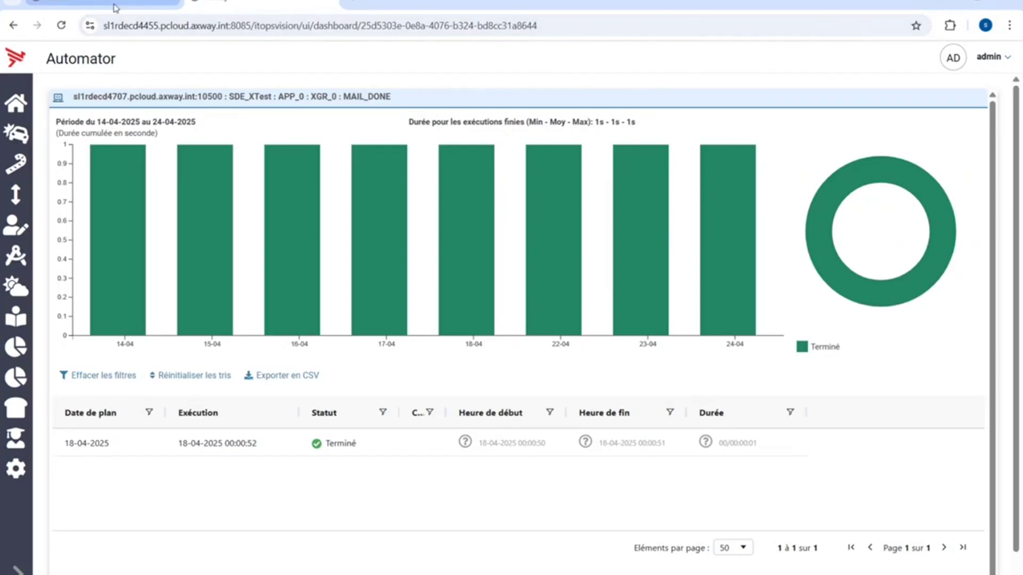
left_click(327, 4)
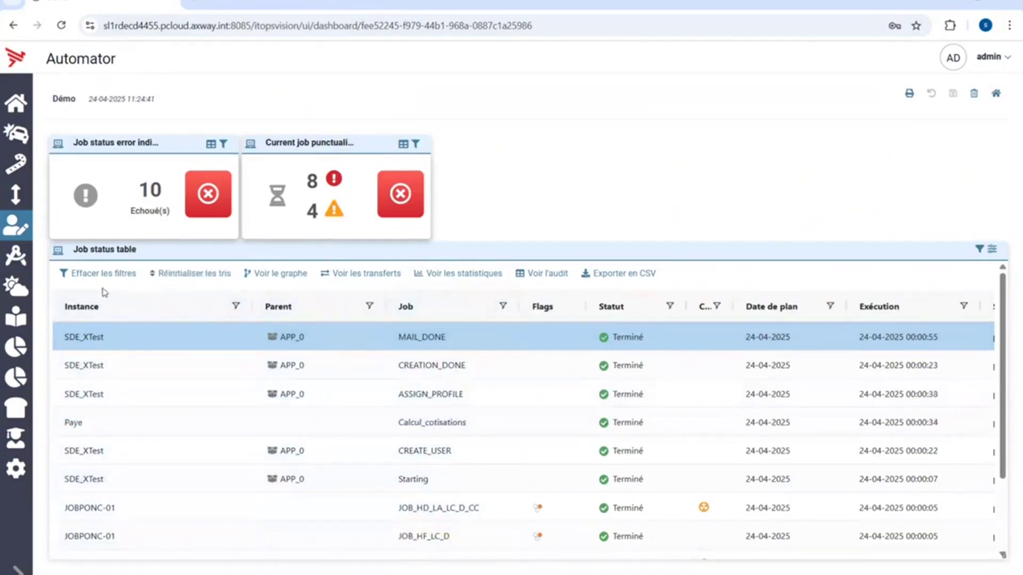
Filter the Job status table to instances containing JobST
left_click(235, 306)
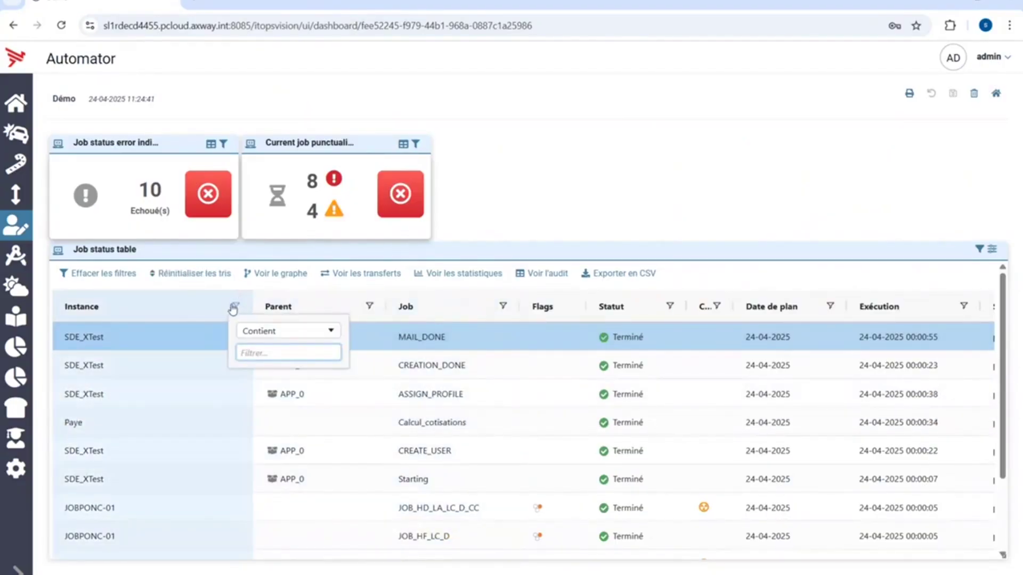
type("JobS")
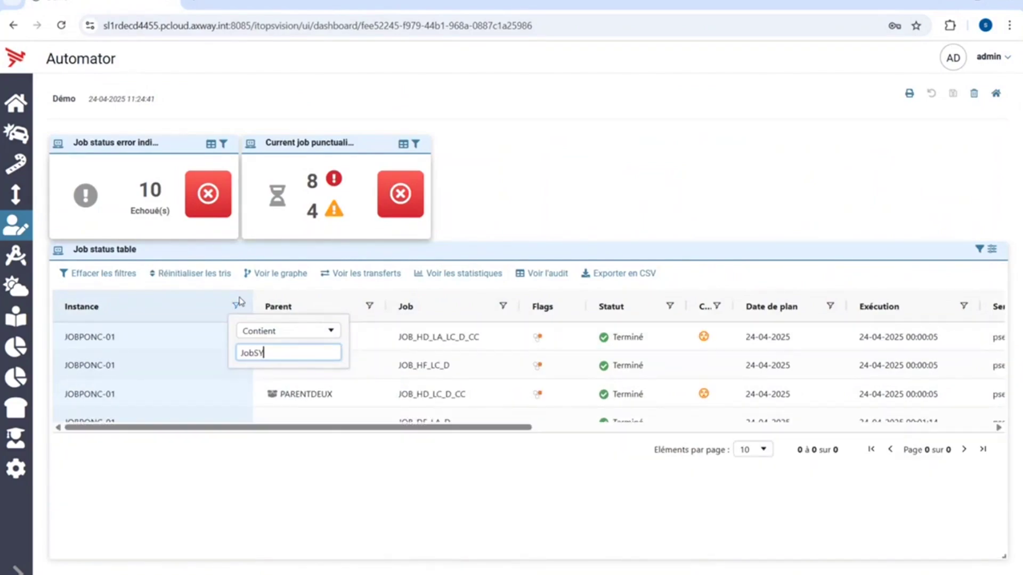
type("T")
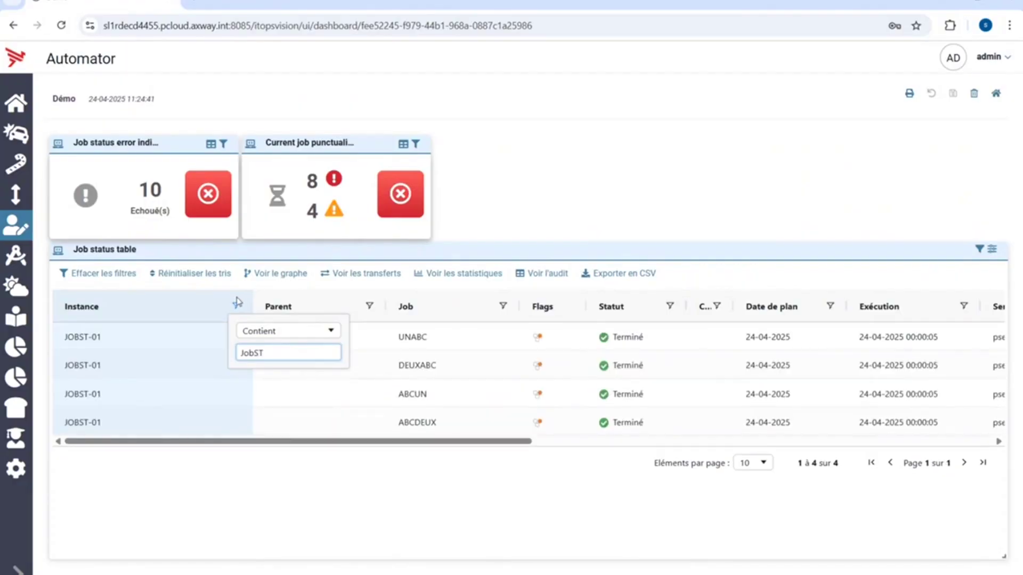
left_click(537, 219)
Open the graph of the UNABC job, signing in to Automator Web UI as OPADMIN with the account password
left_click(419, 343)
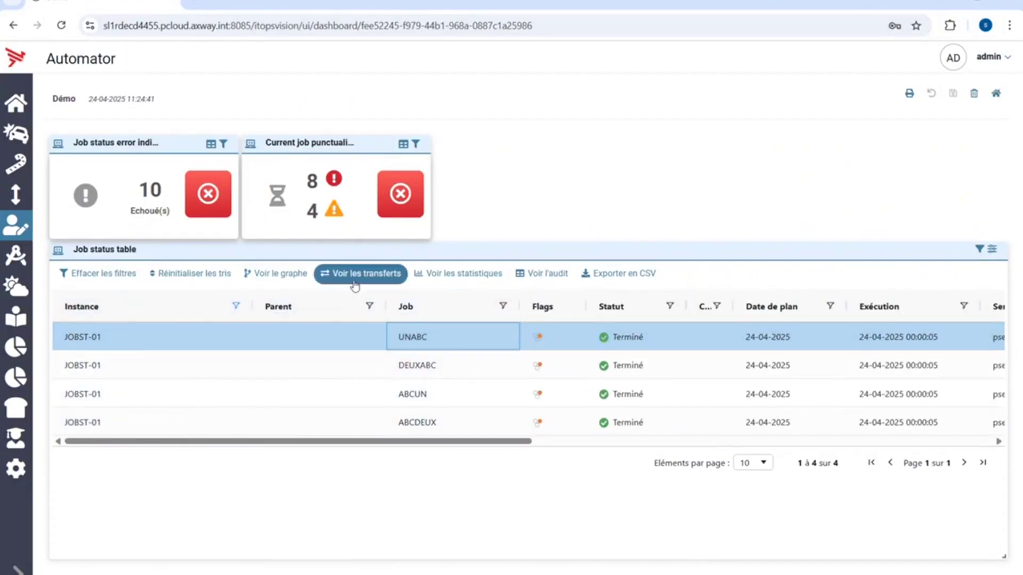
left_click(293, 274)
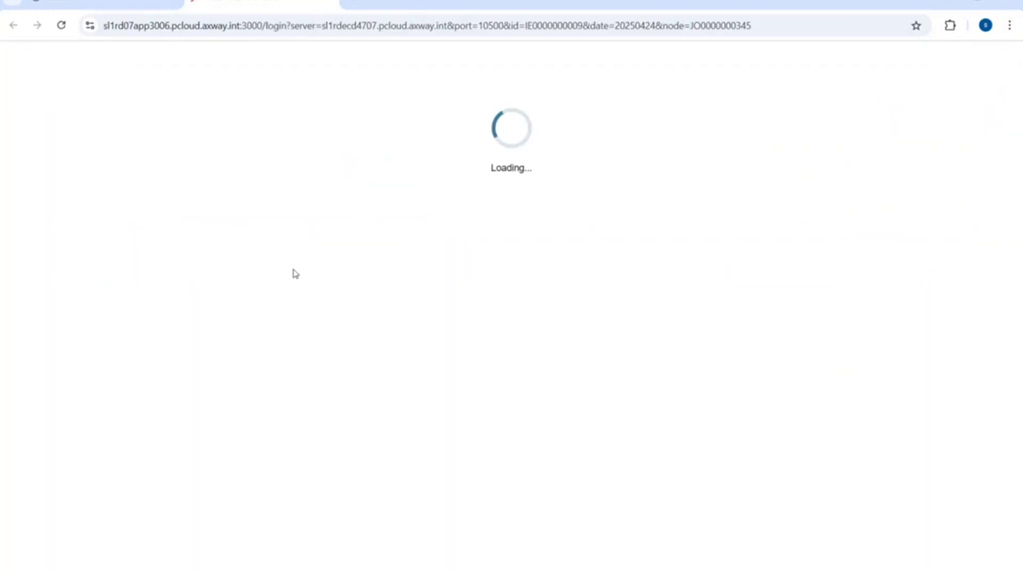
left_click(462, 238)
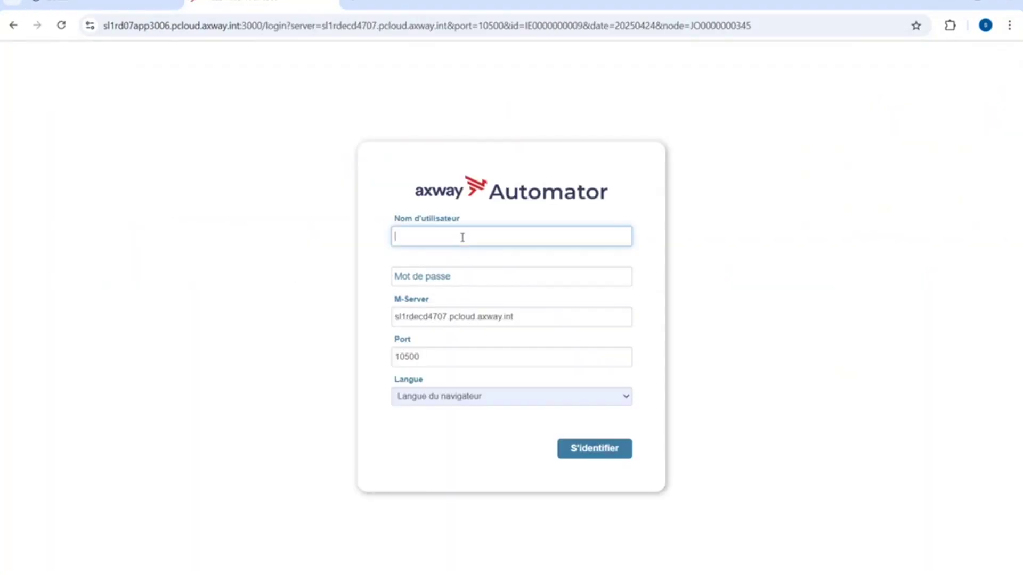
type("OP")
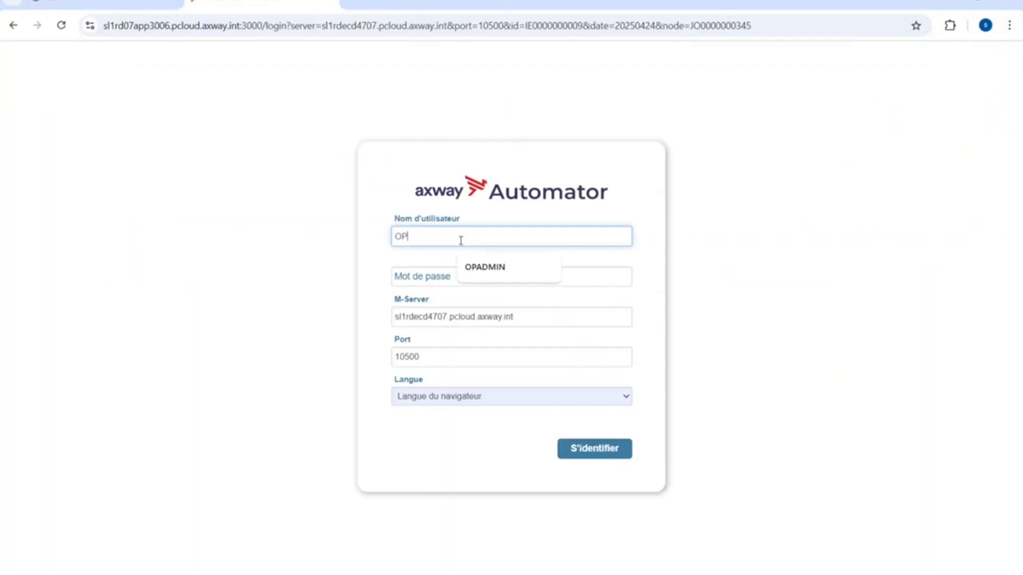
type("ADMIN")
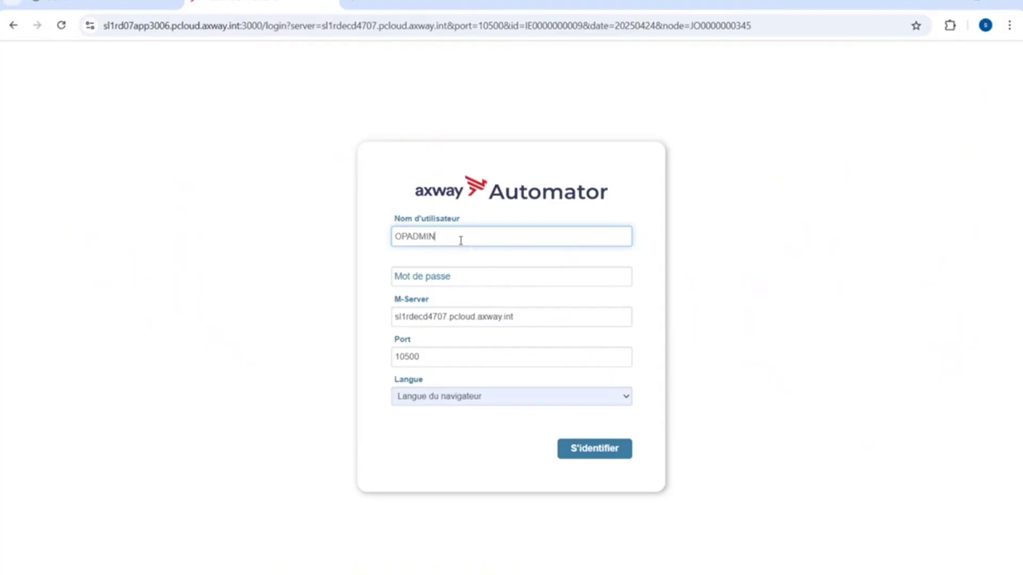
key("Tab")
type("*****")
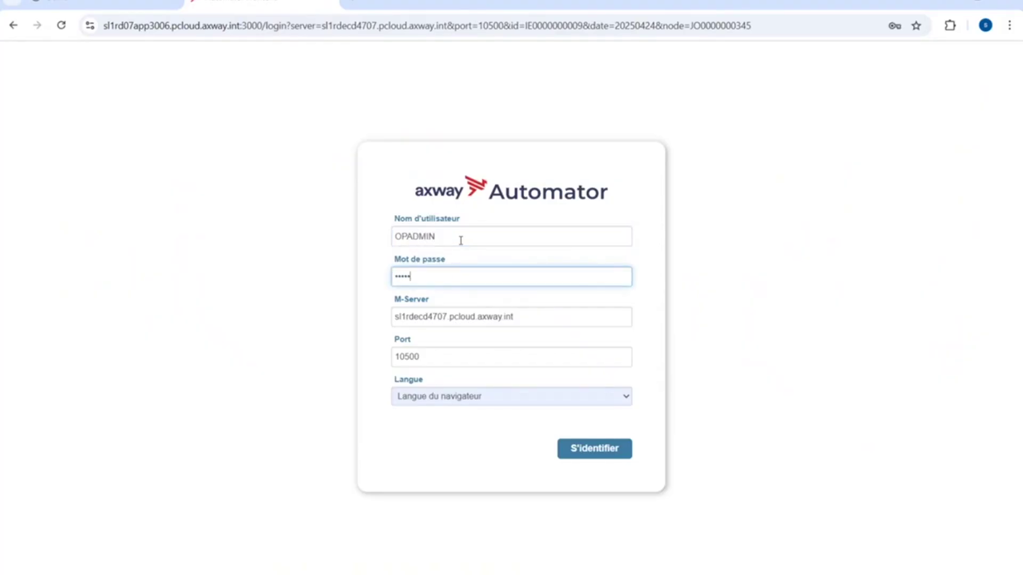
type("****")
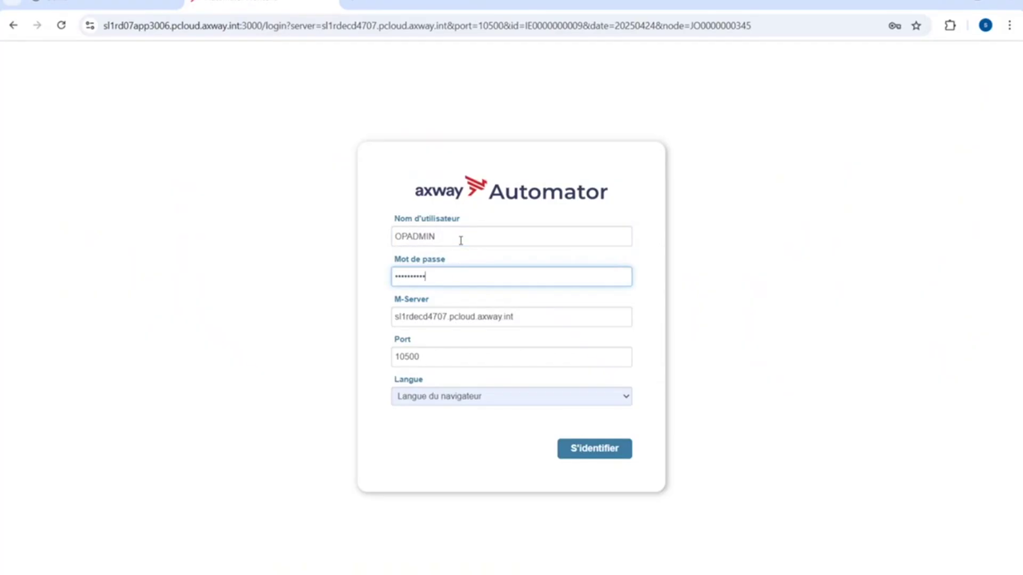
left_click(594, 451)
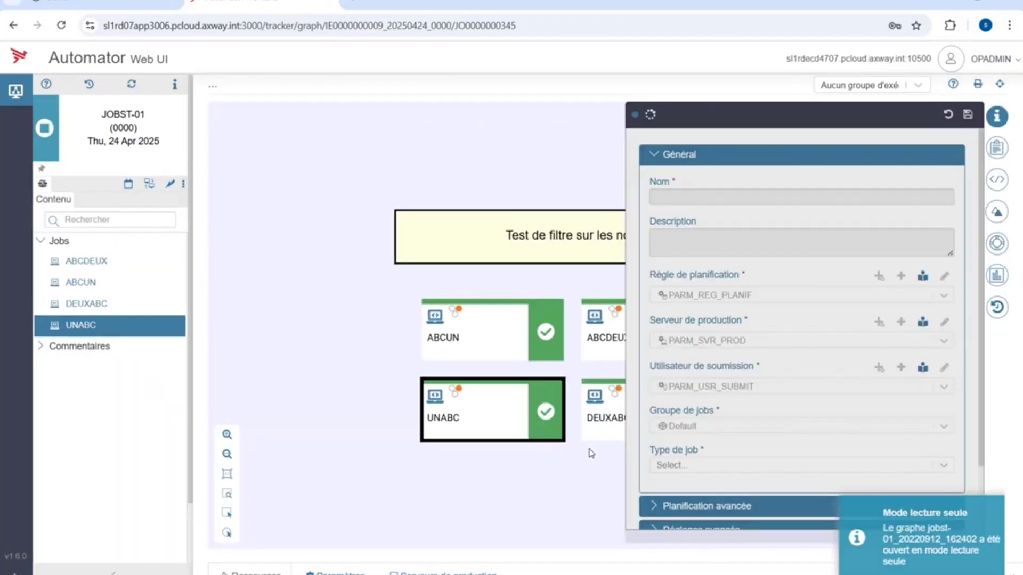
Close the properties of the UNABC job and examine the status and running actions available for it in the graph
left_click(997, 116)
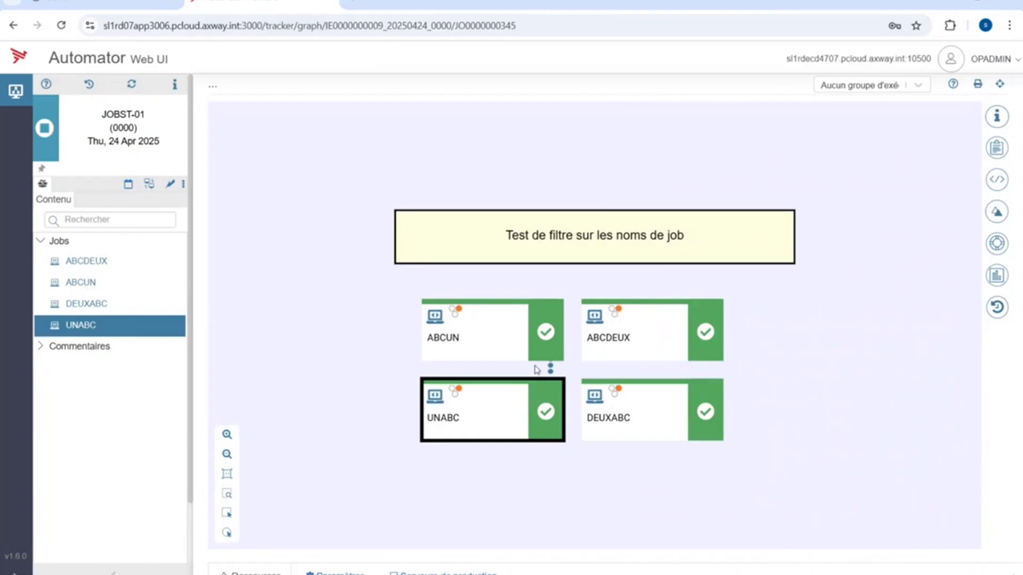
left_click(550, 369)
mouse_move(571, 400)
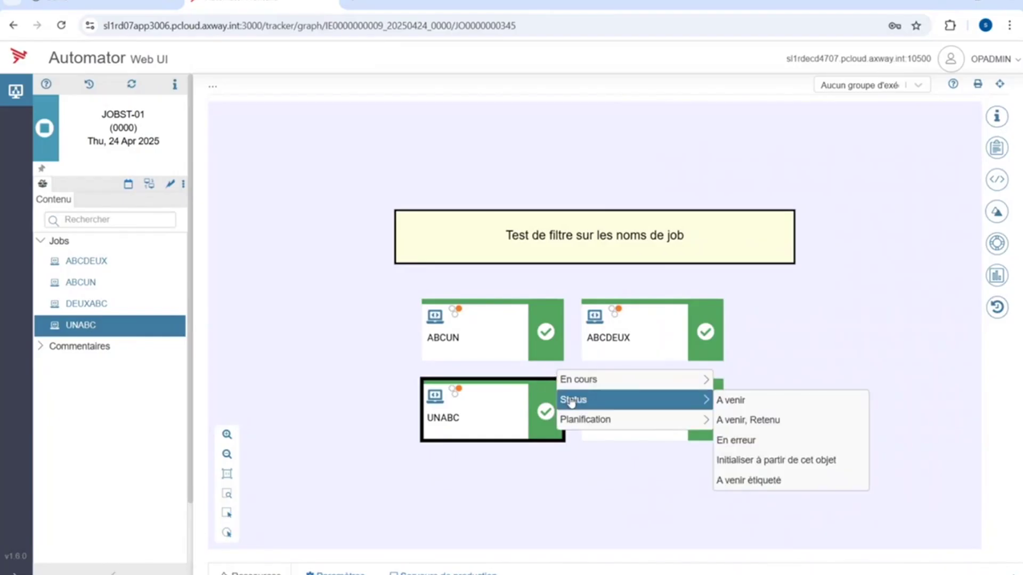
left_click(735, 401)
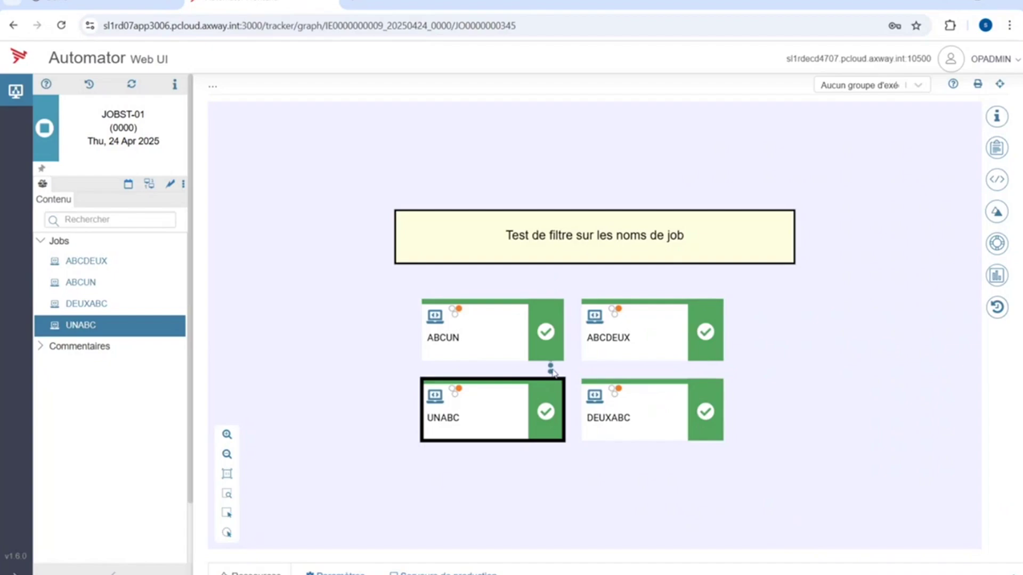
left_click(551, 372)
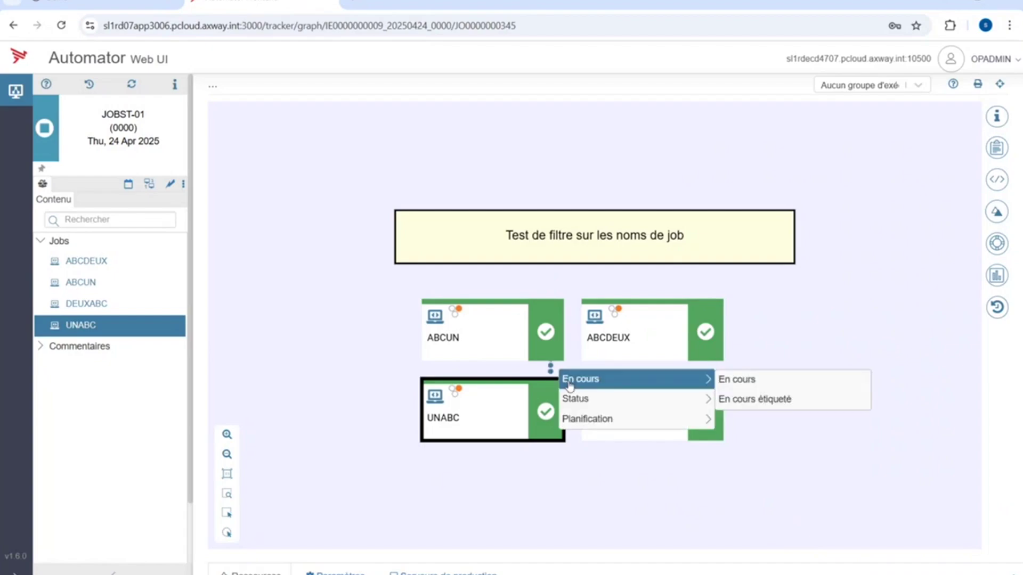
left_click(864, 326)
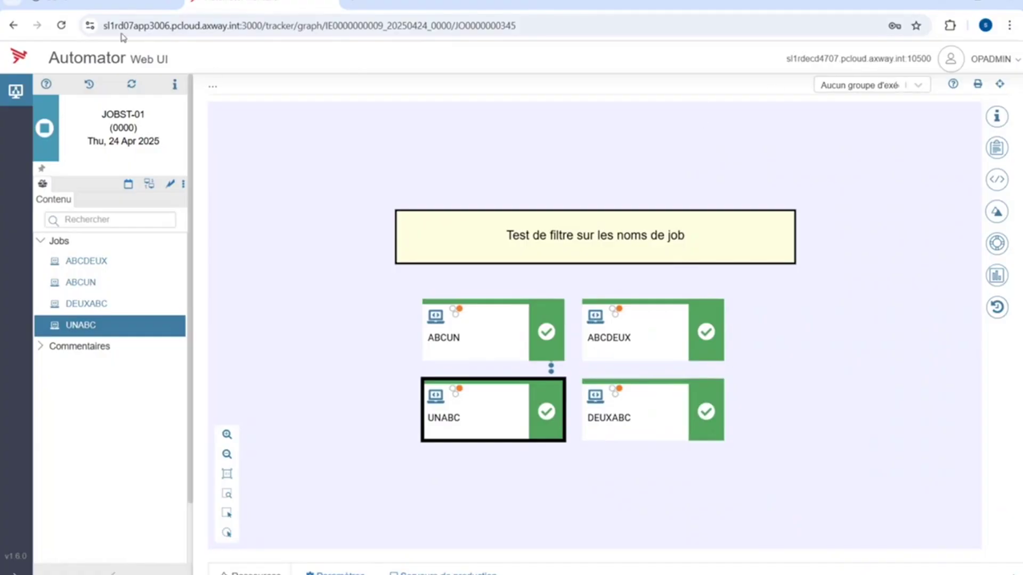
Return to the Démo dashboard, open Alertes Synthèse, and hide the Opérationnel services in the mosaic to review the remaining services and alerts
mouse_move(66, 5)
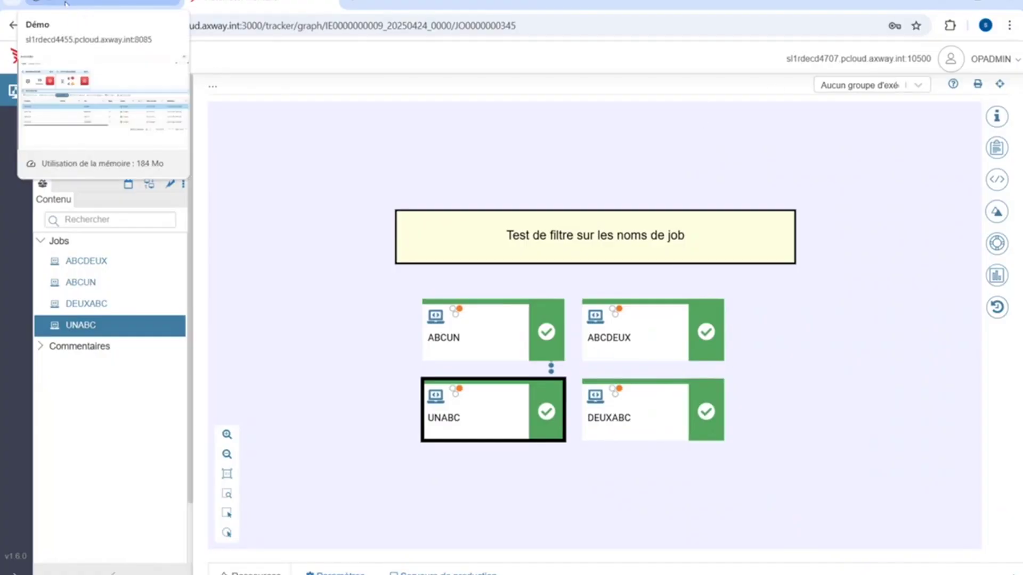
left_click(67, 5)
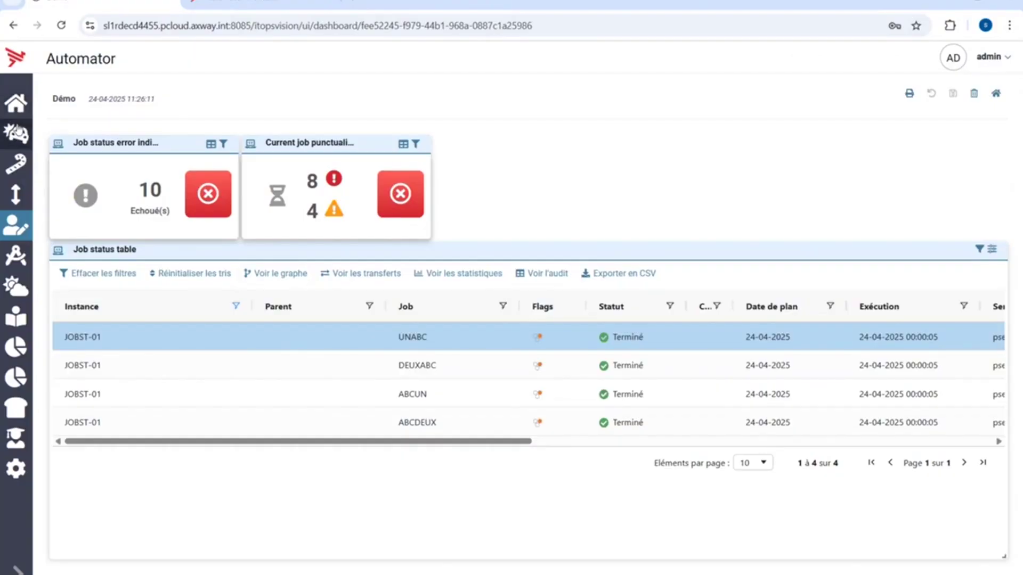
left_click(17, 132)
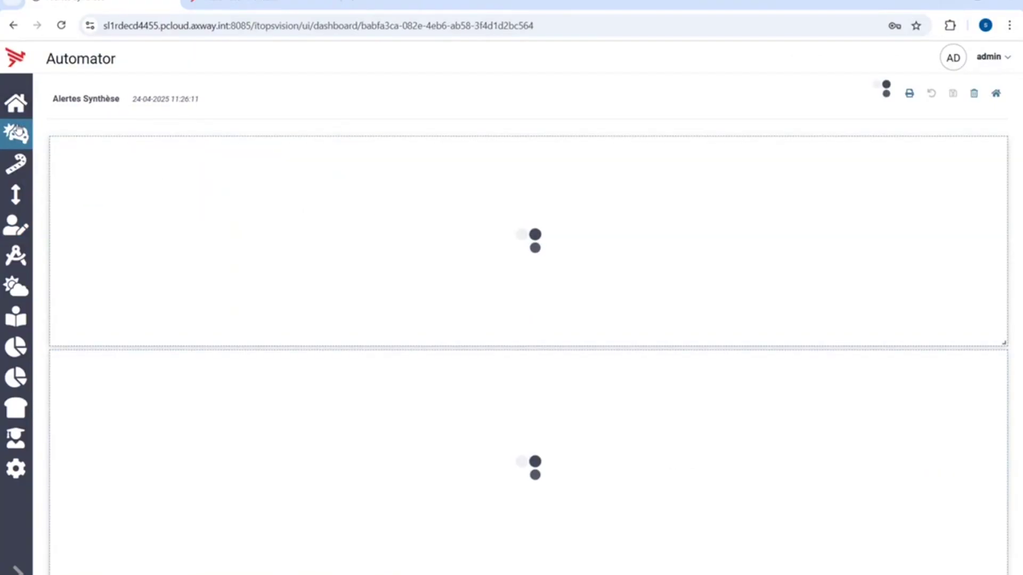
left_click(730, 195)
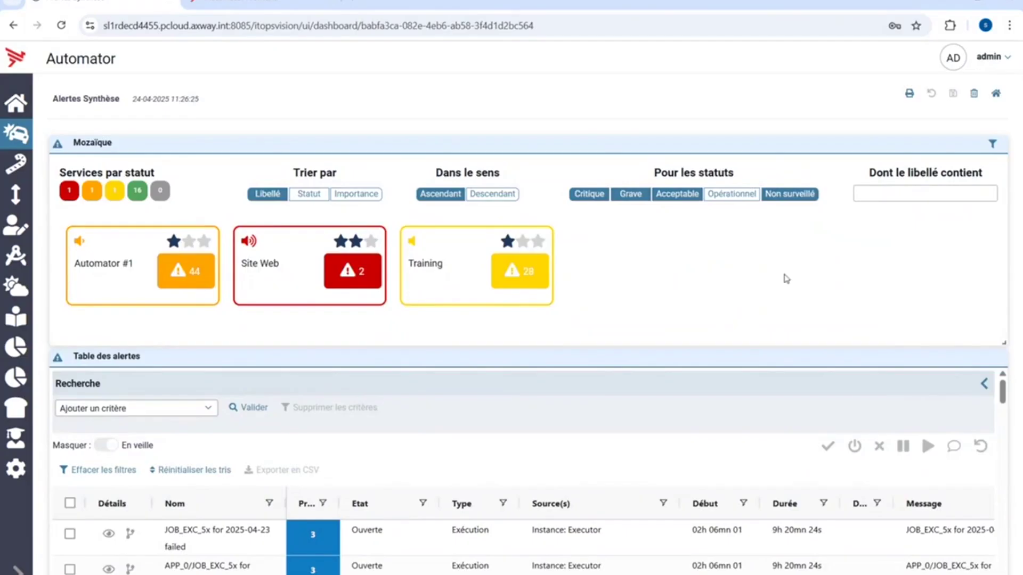
scroll(800, 433, "down", 3)
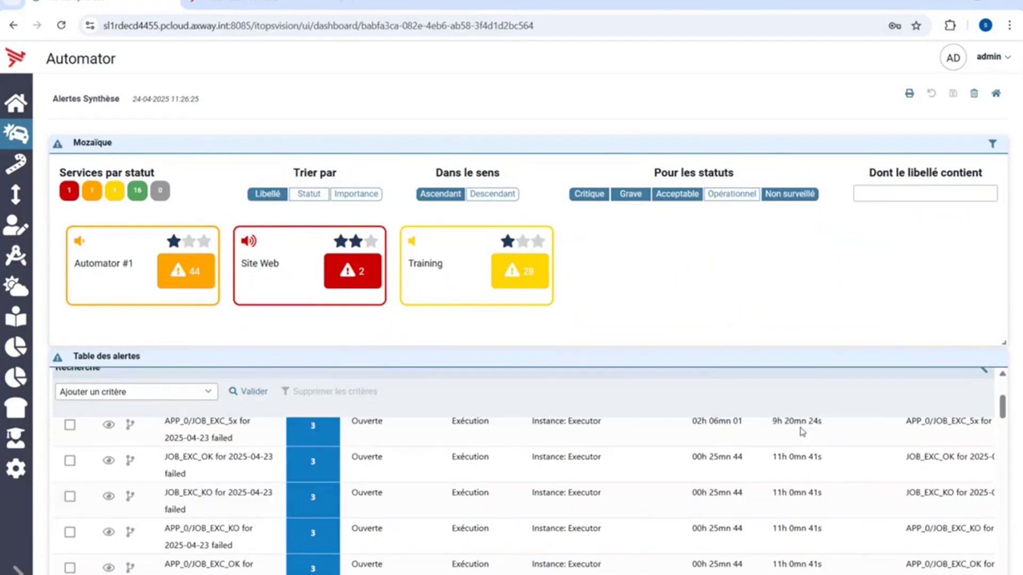
scroll(800, 430, "down", 5)
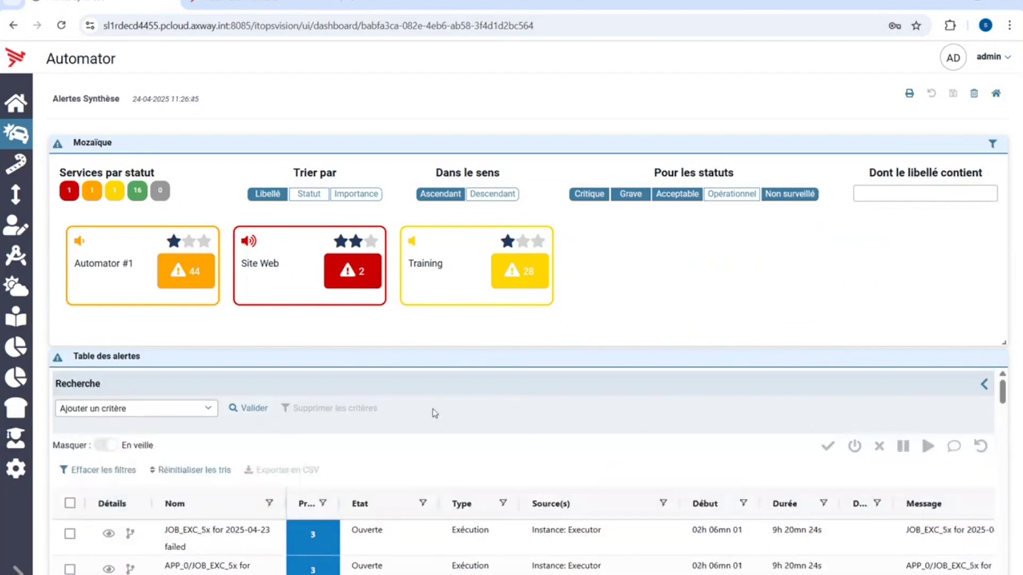
Open the Météo dashboard and view the Clients, Infrastructure, Default and World service groups of its Centralized View
left_click(19, 288)
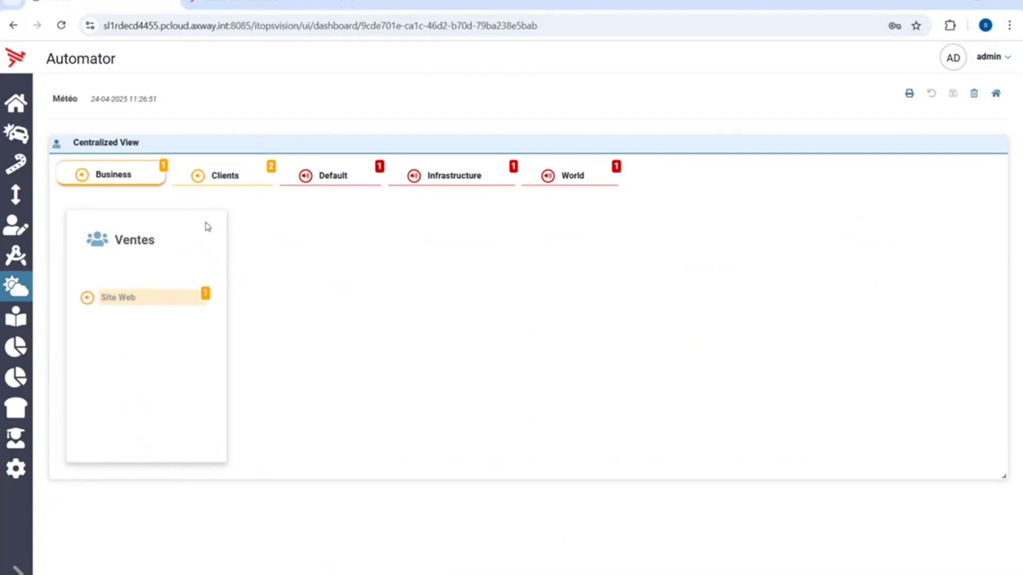
left_click(220, 182)
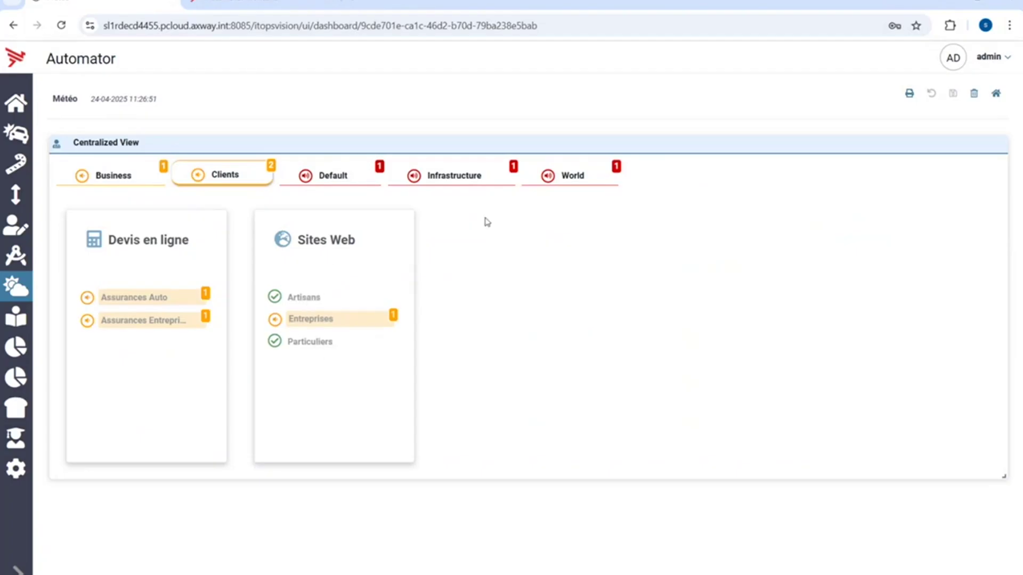
left_click(465, 184)
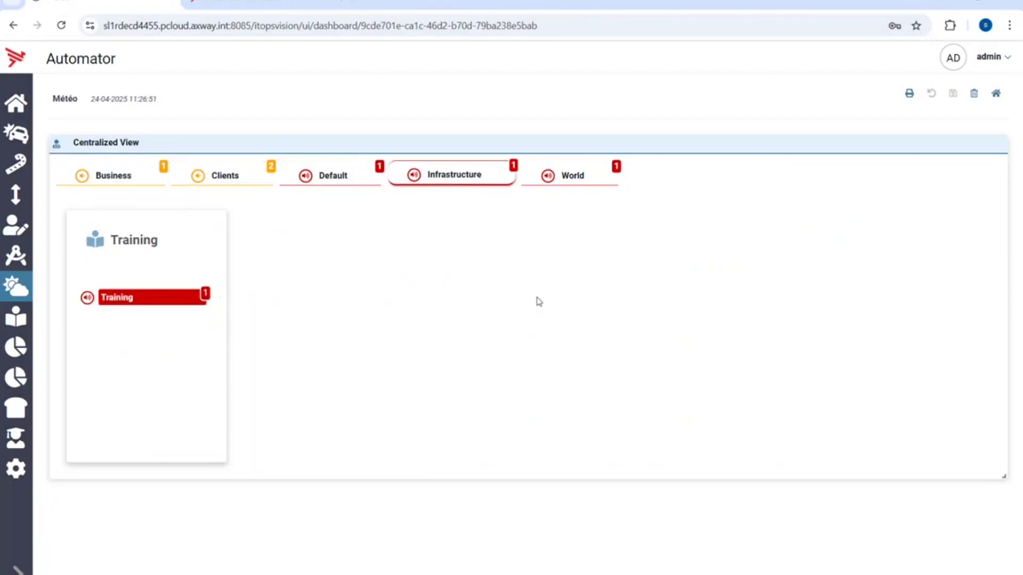
left_click(333, 176)
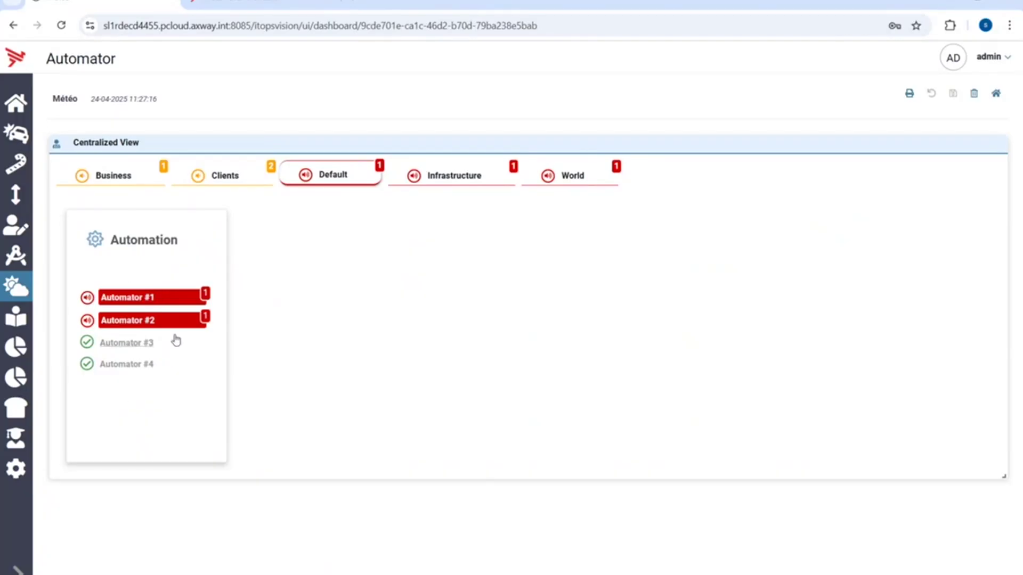
left_click(589, 181)
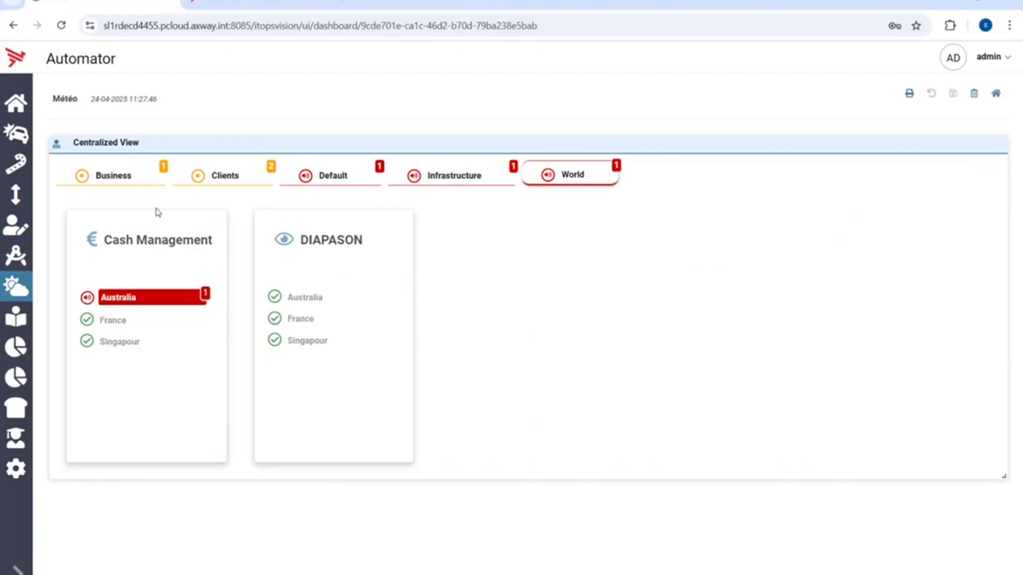
Open the details of the Australia service under Cash Management and view the alerts of its JOBPONC-01 instance
left_click(118, 297)
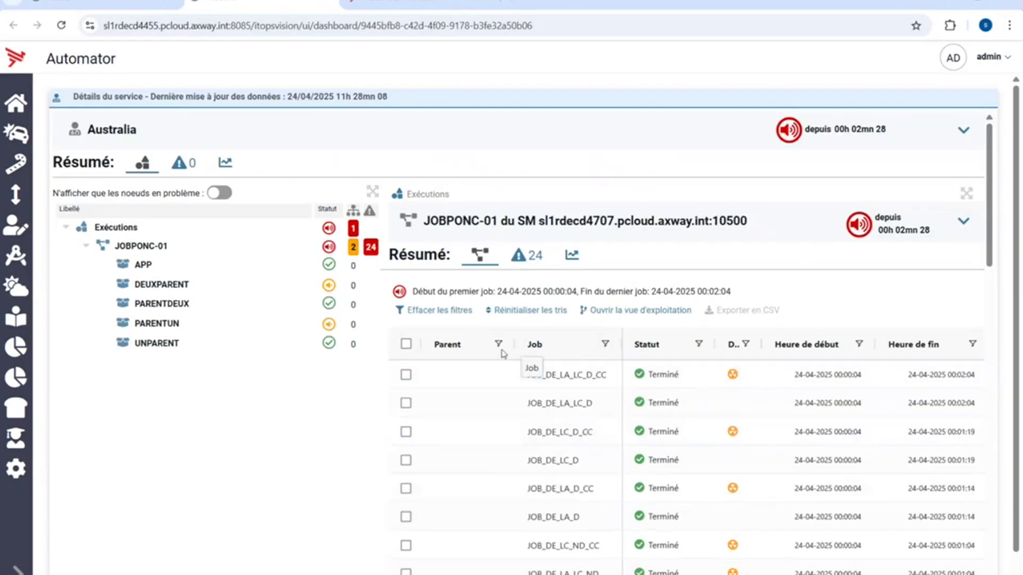
left_click(526, 258)
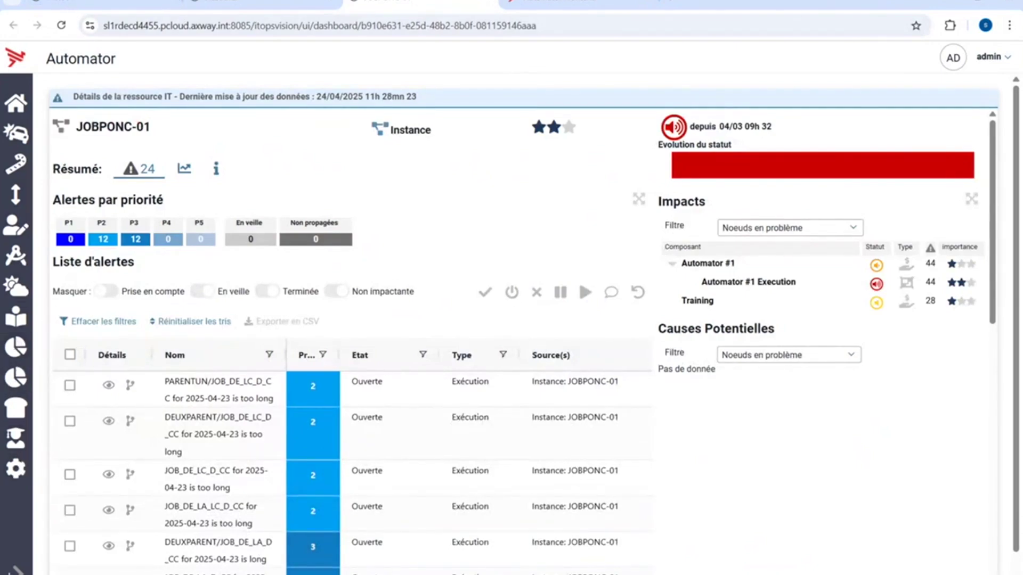
Expand the dashboard names in the navigation and open the SDE8 dashboard
left_click(16, 569)
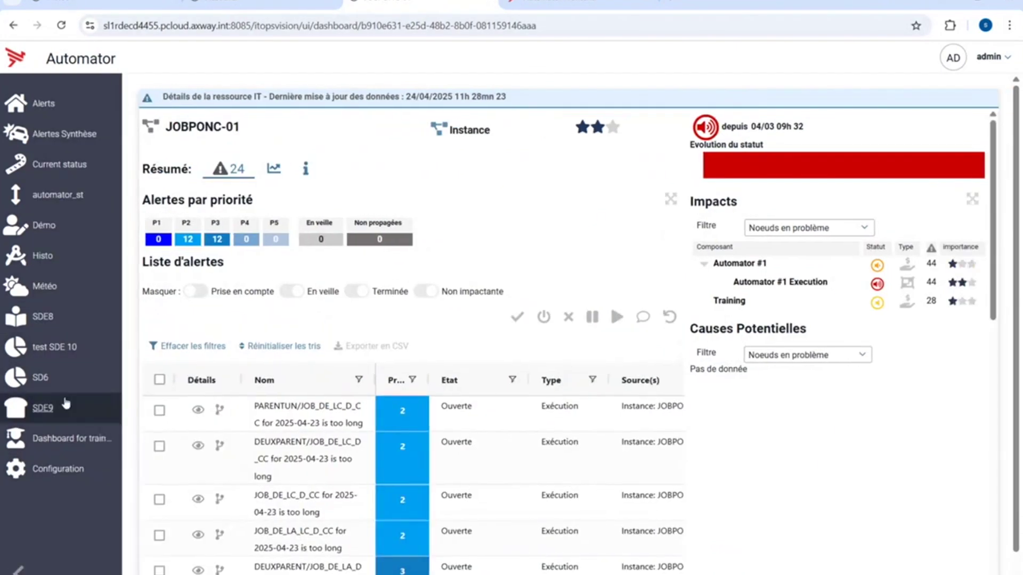
left_click(59, 317)
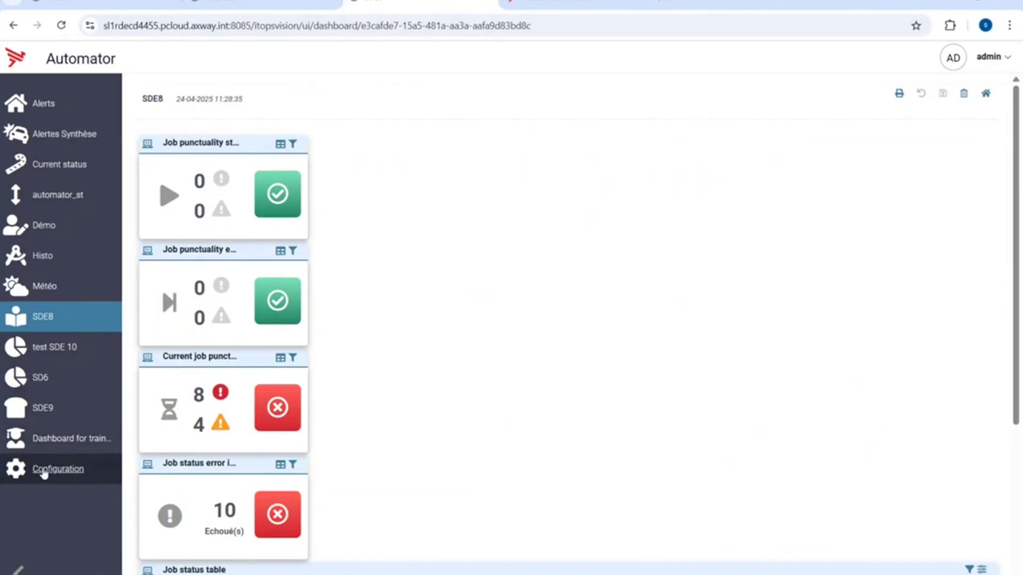
Filter the configured dashboards to names containing Su, preview the Subscription dashboard, and return to the dashboard configuration
left_click(45, 471)
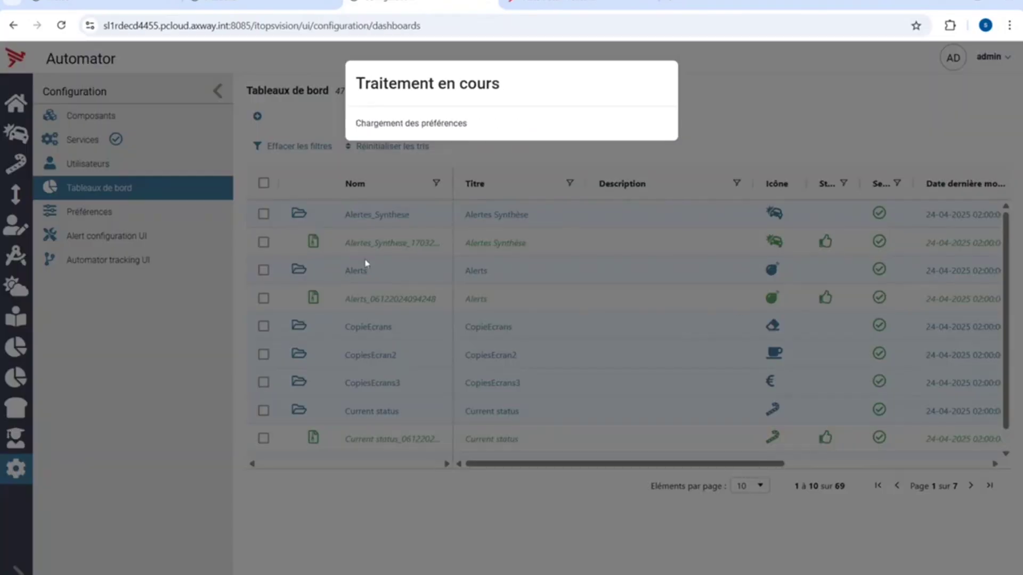
left_click(435, 183)
type("Su")
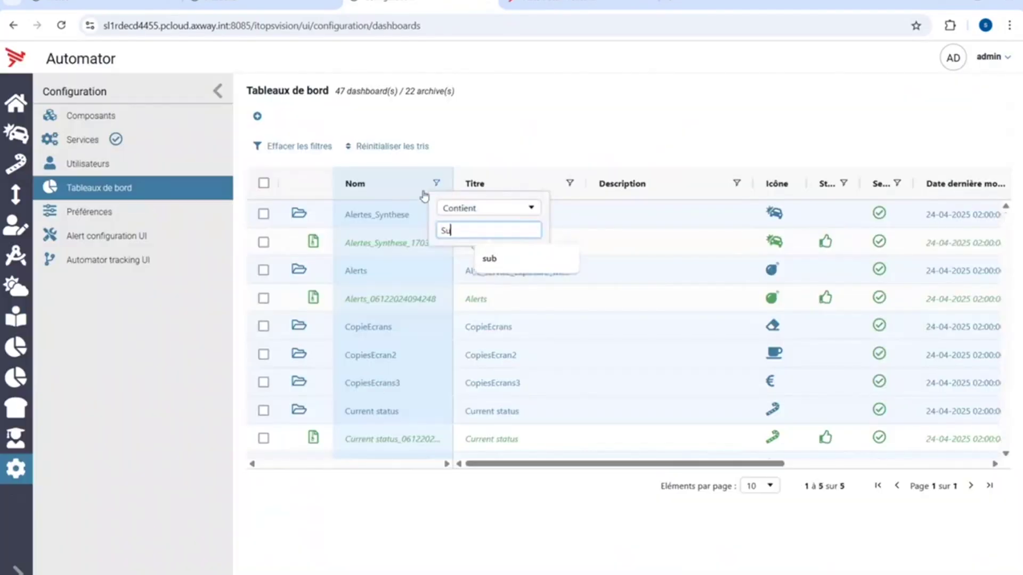
left_click(407, 378)
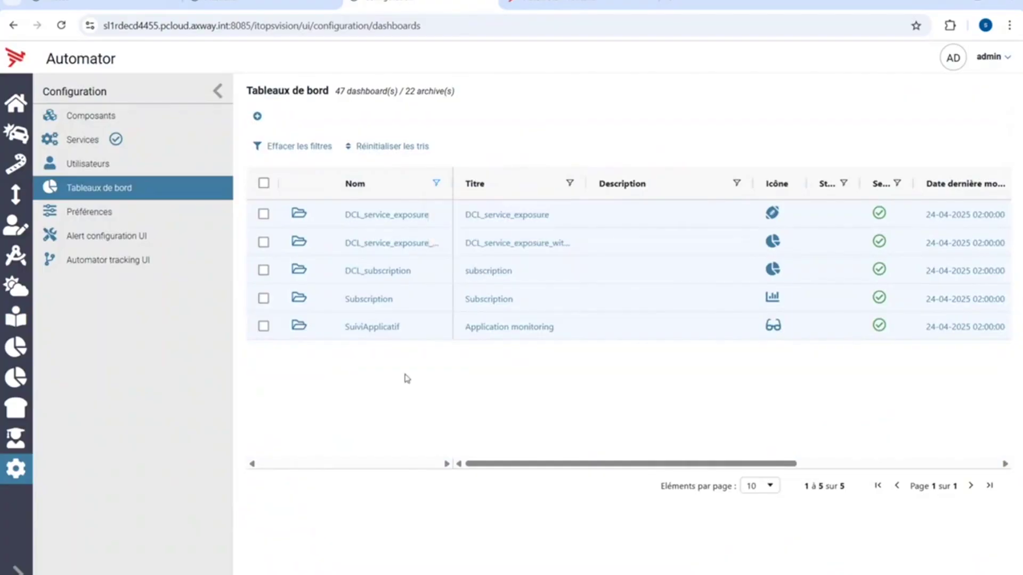
left_click(263, 299)
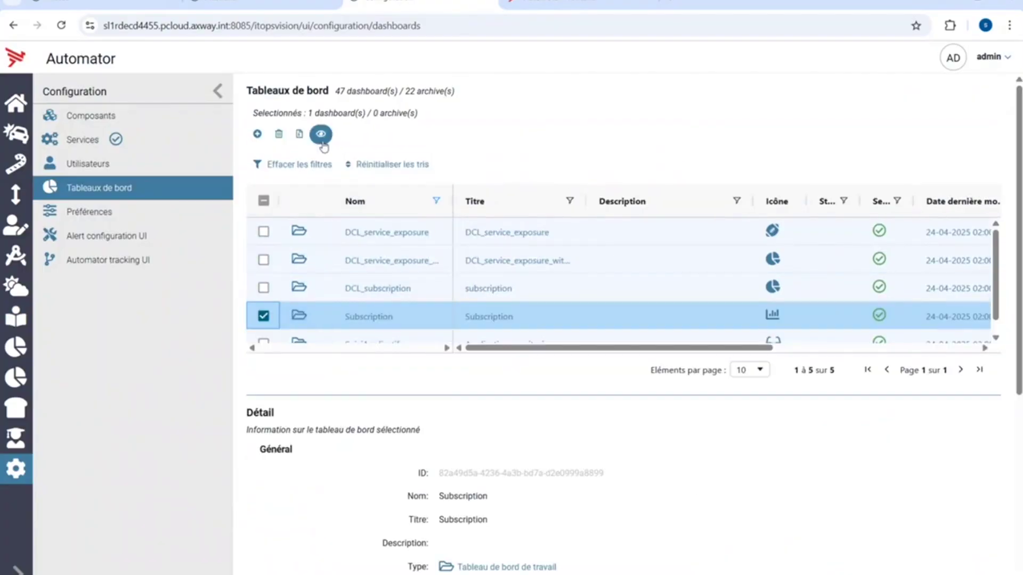
left_click(320, 132)
mouse_move(655, 244)
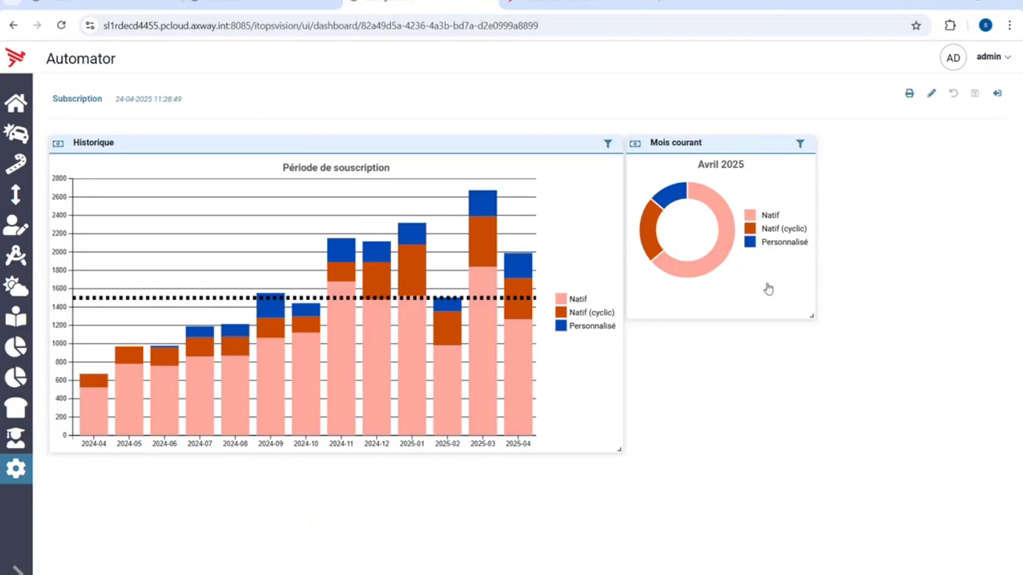
left_click(994, 101)
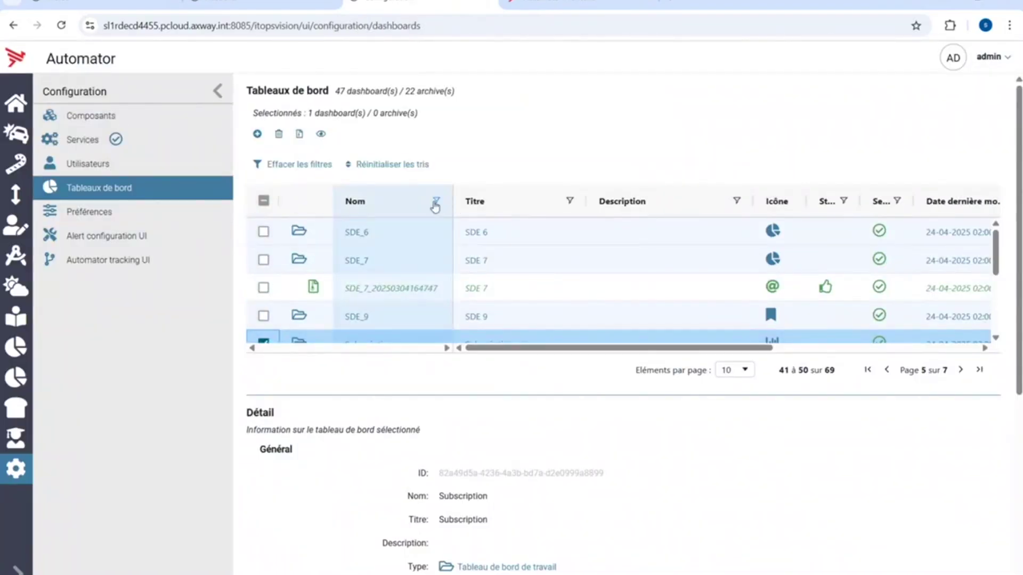
Deselect the Subscription dashboard, filter the dashboard names by Serv, and preview the DCL_service_exposure dashboard
scroll(279, 318, "down", 2)
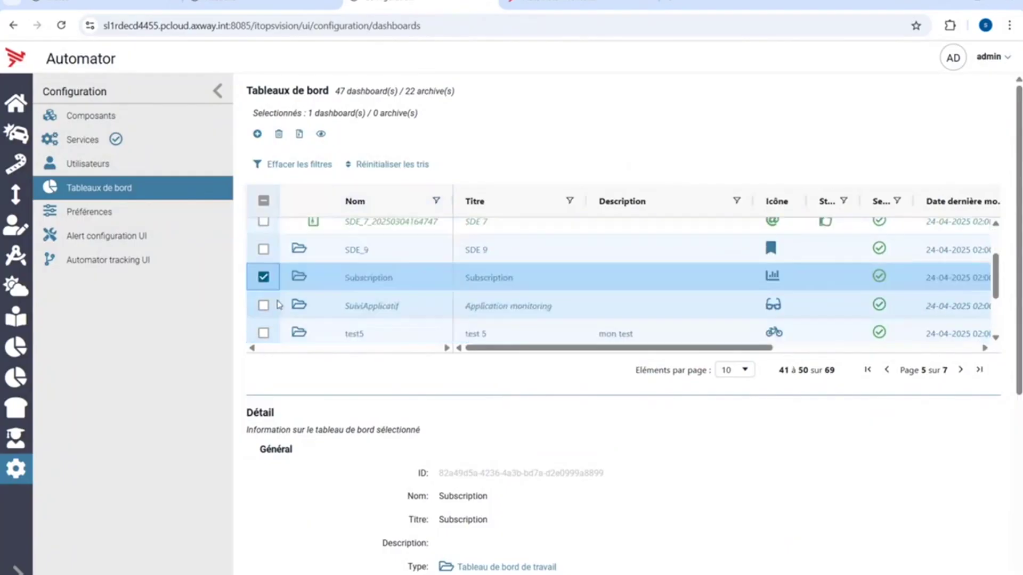
left_click(263, 277)
left_click(438, 185)
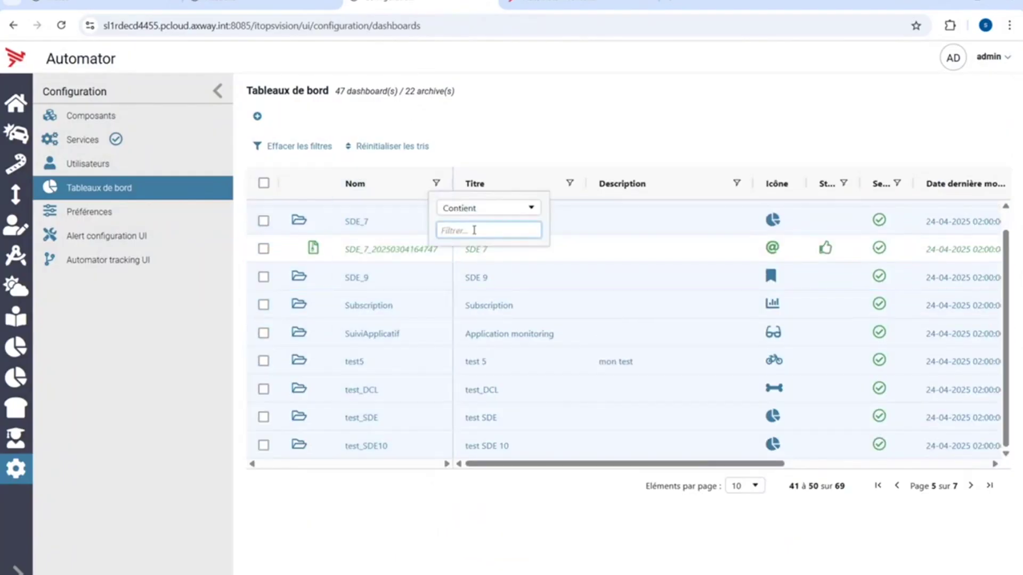
type("Sep")
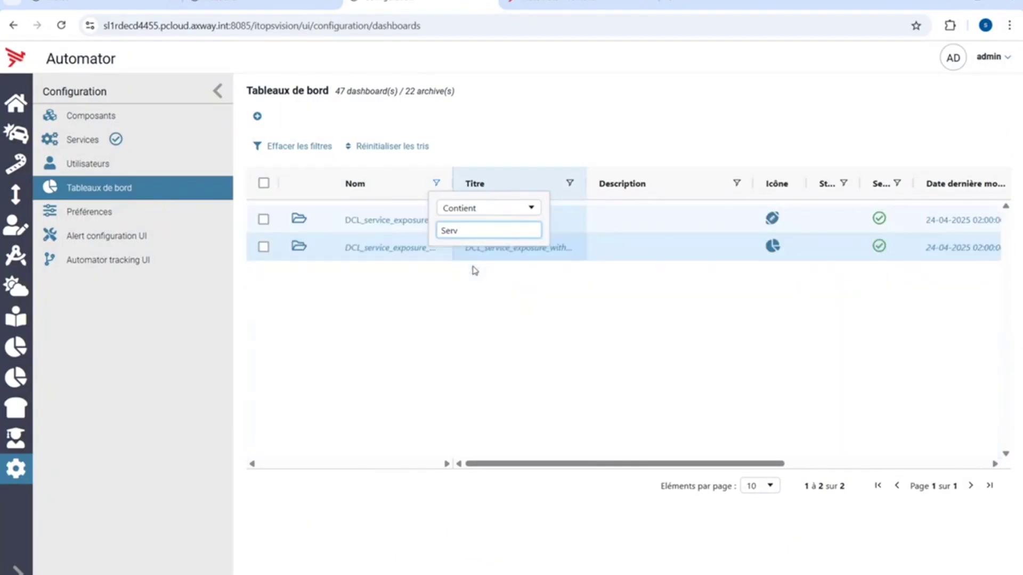
left_click(404, 331)
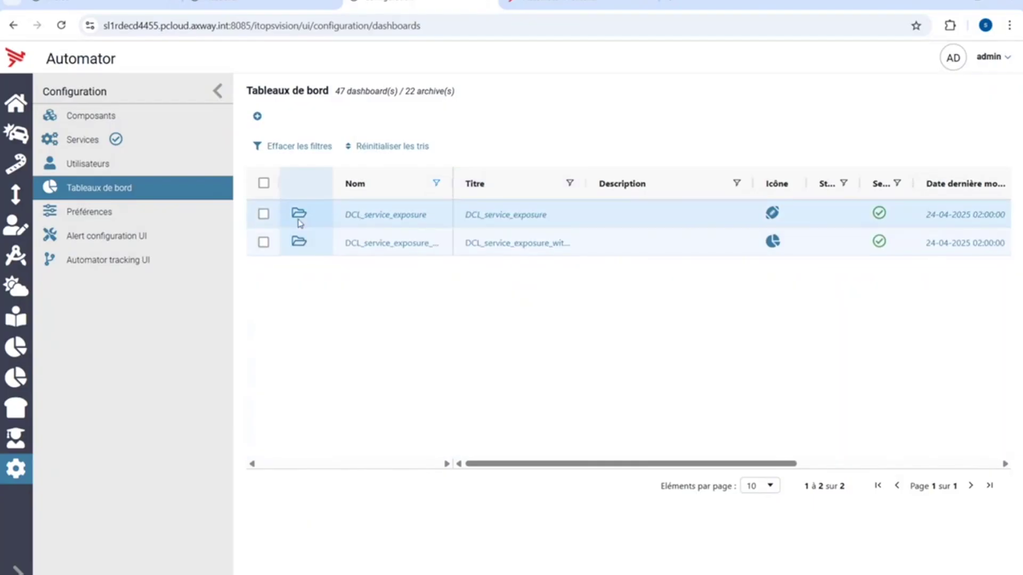
left_click(263, 214)
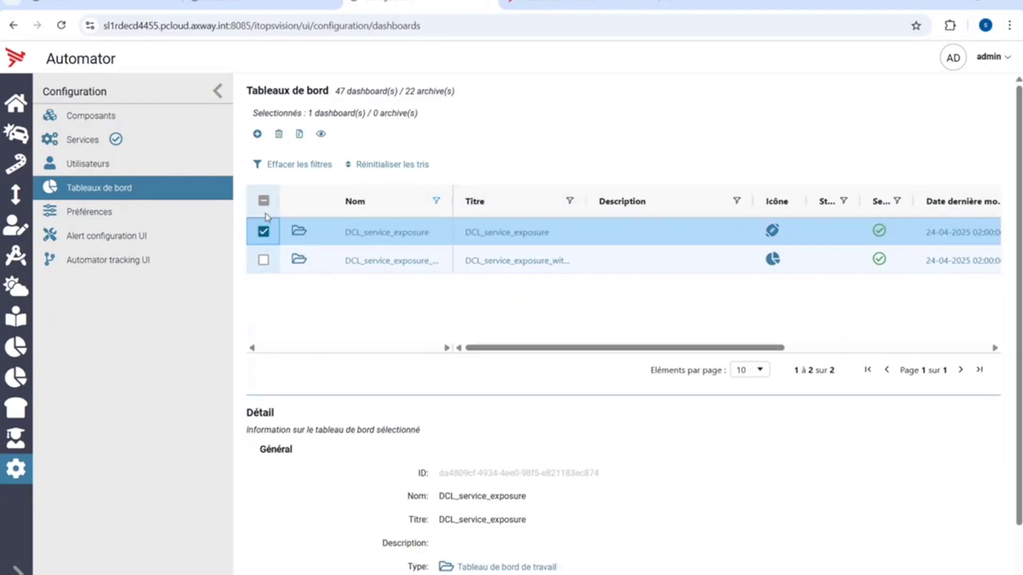
left_click(319, 132)
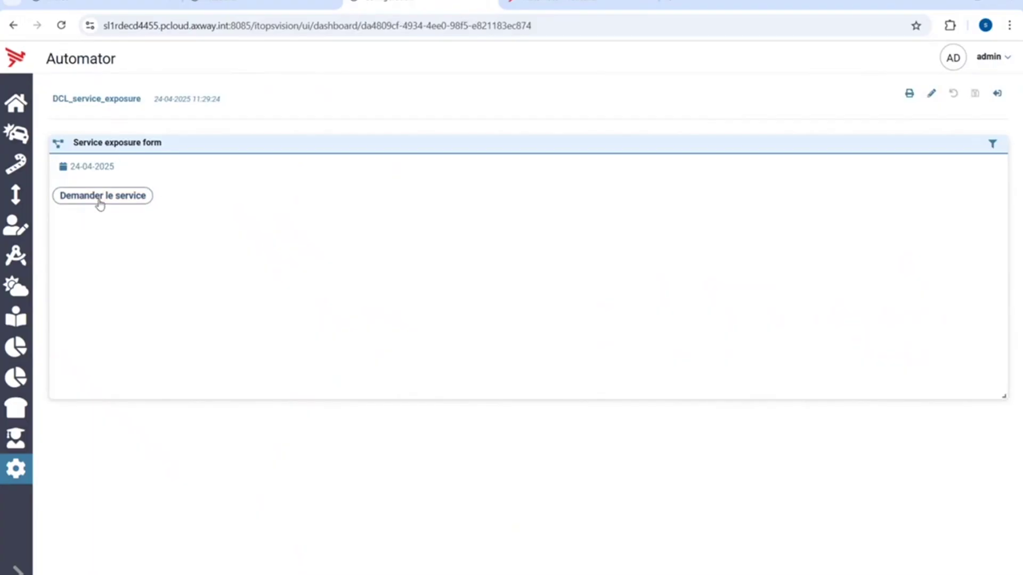
Examine the service and parameter configuration of the Service exposure form, close it, and open the service request form
left_click(992, 145)
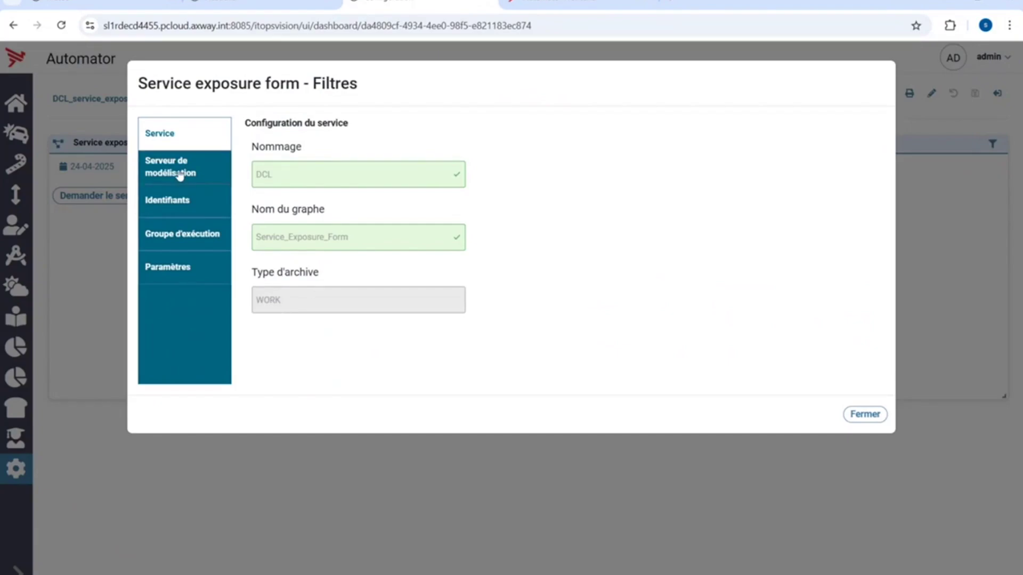
left_click(173, 273)
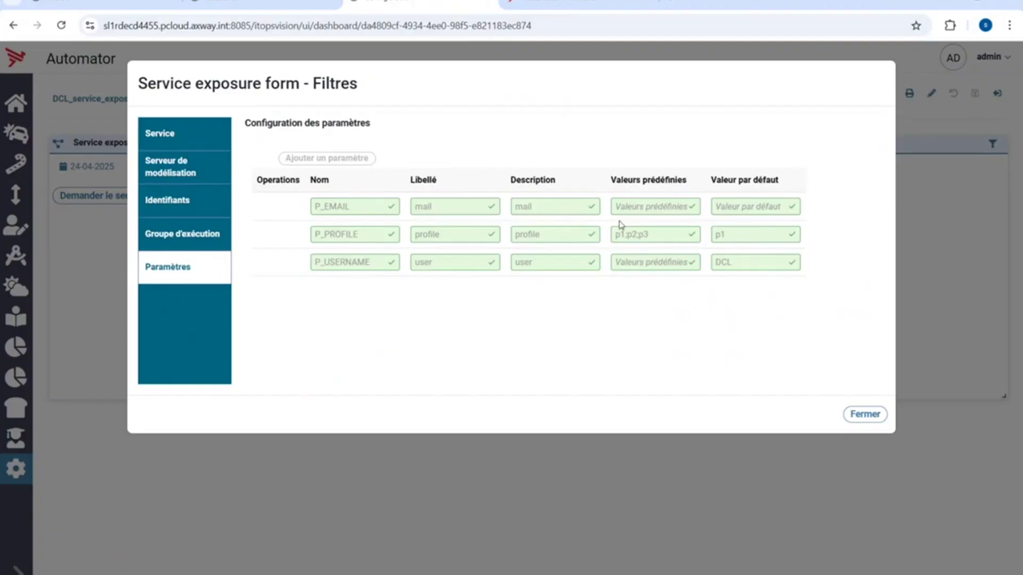
left_click(866, 415)
left_click(96, 196)
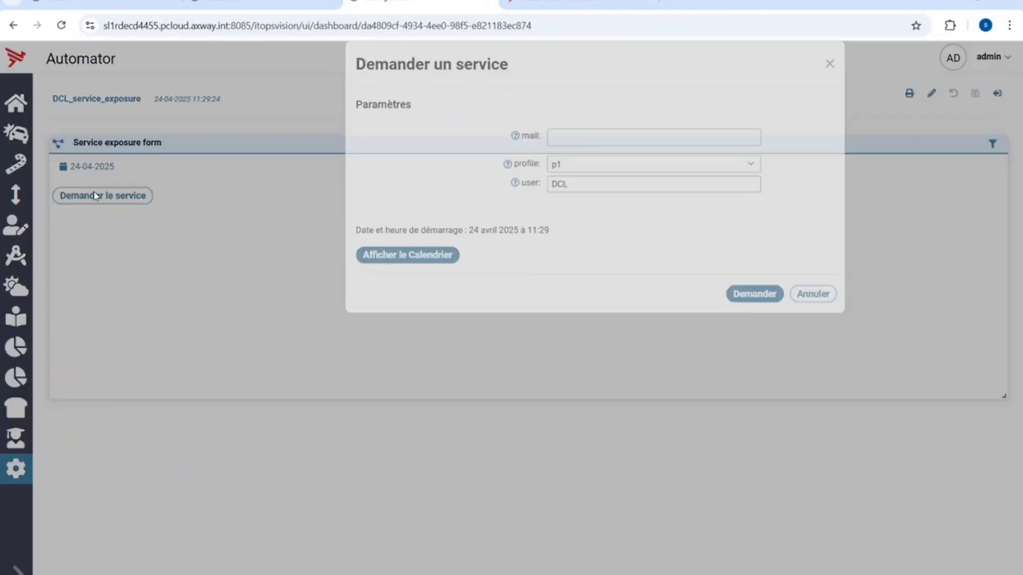
Fill in the requester's e-mail address in the service request and set the profile to p2
left_click(571, 157)
left_click(675, 182)
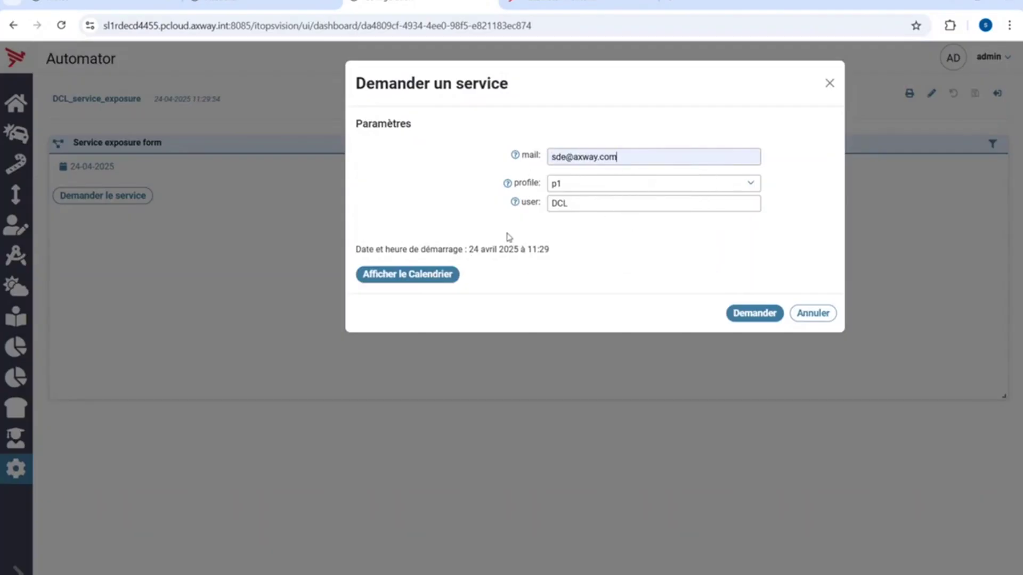
left_click(757, 184)
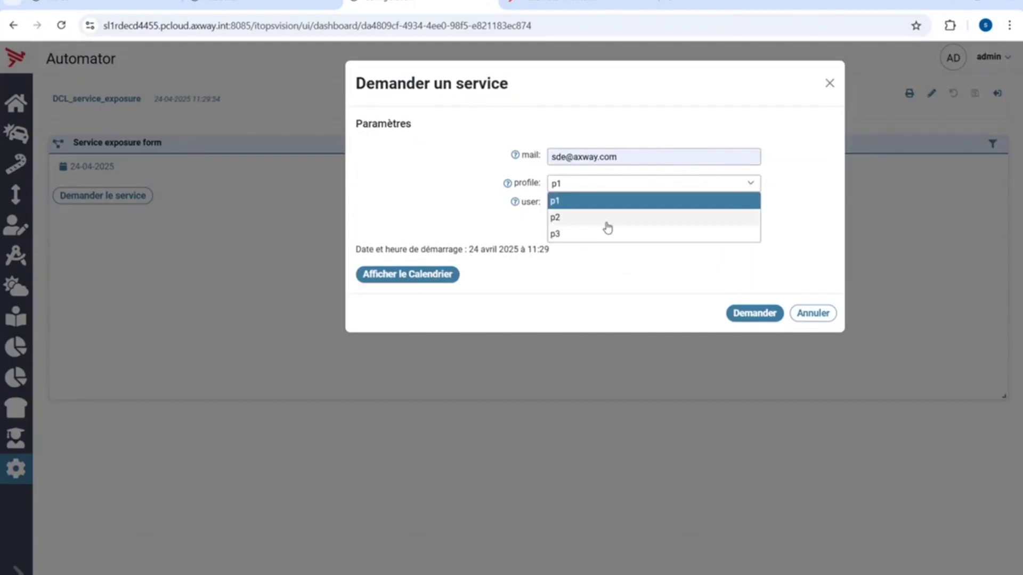
left_click(583, 220)
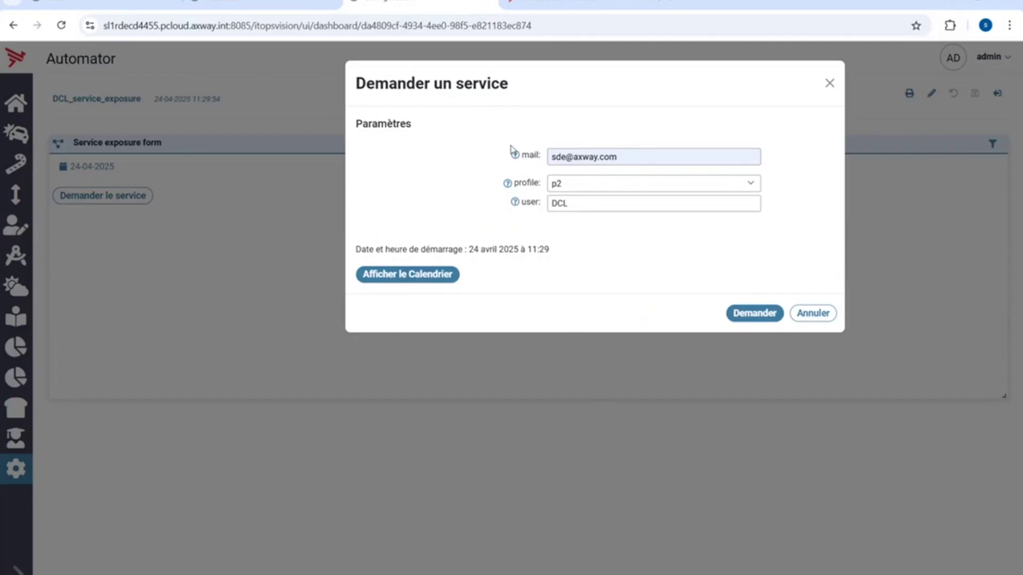
Advance the scheduled start time in the service request's calendar by one minute and submit the request
left_click(415, 275)
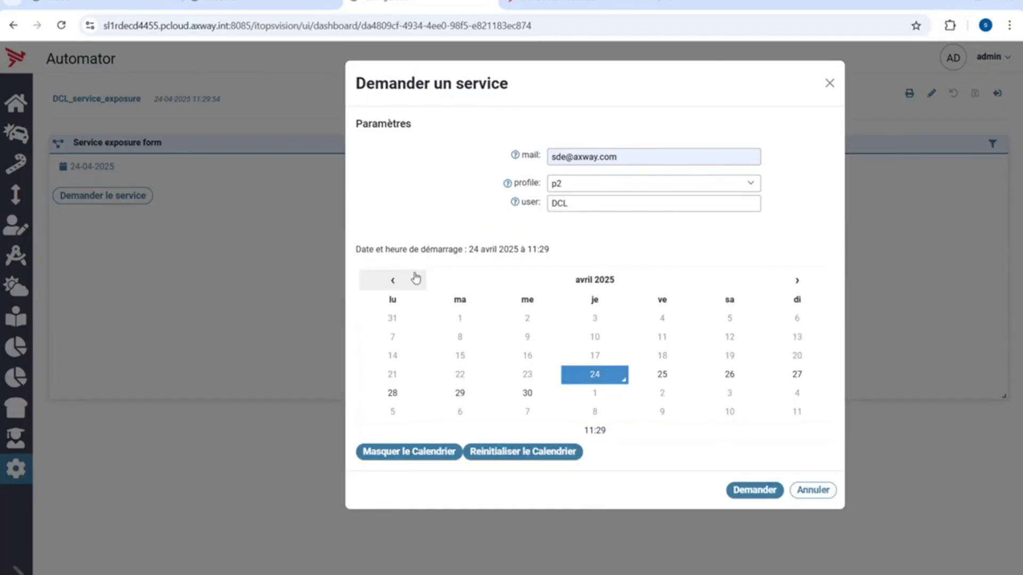
left_click(592, 435)
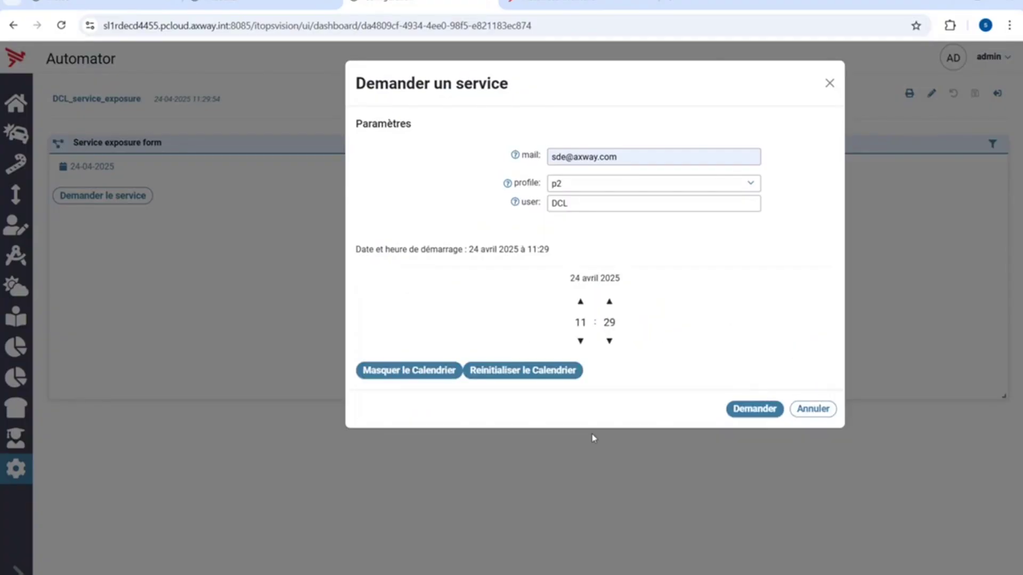
left_click(609, 301)
left_click(727, 408)
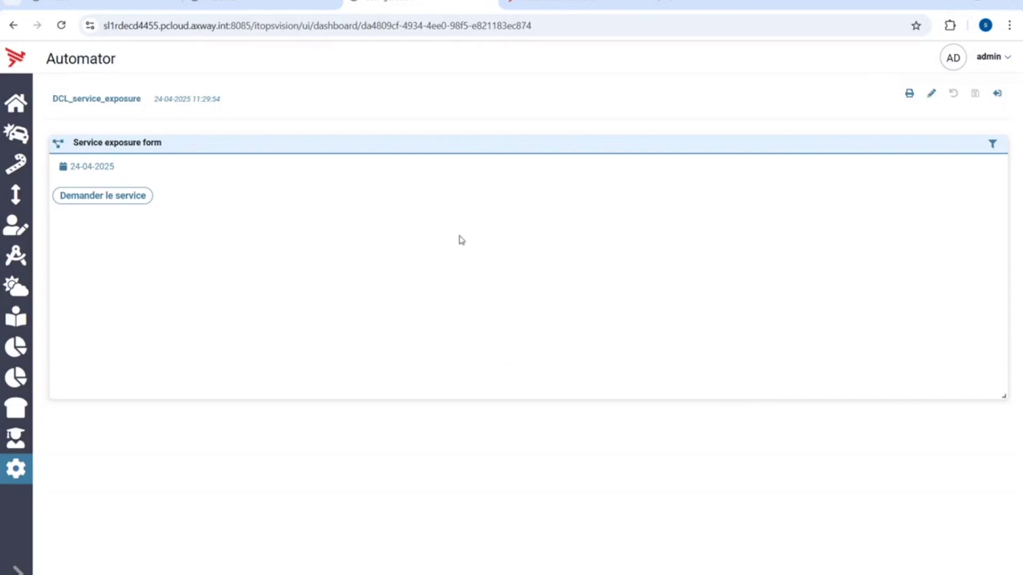